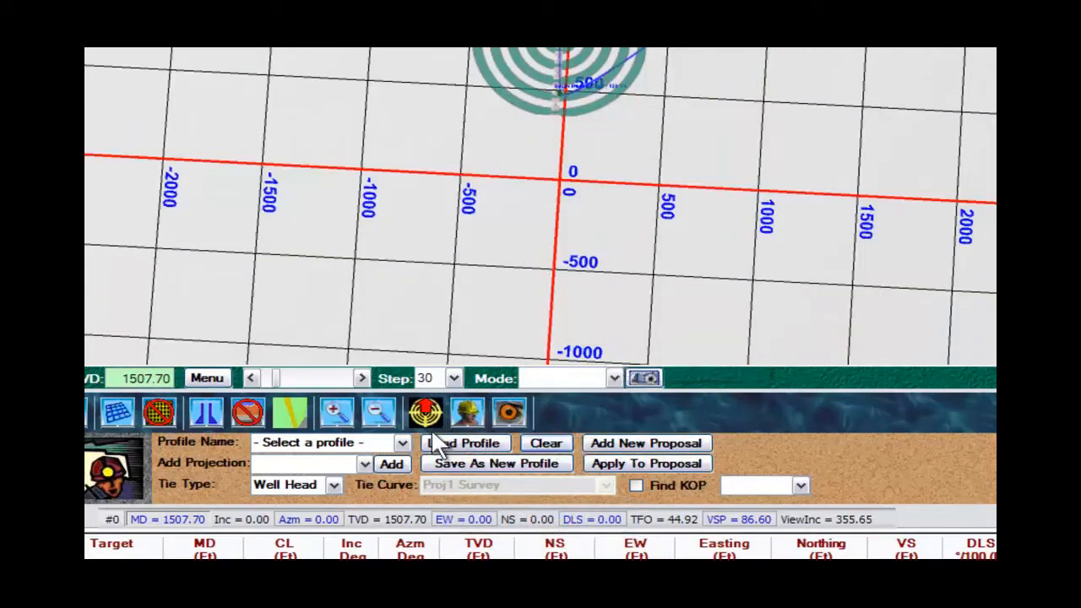
left_click(402, 442)
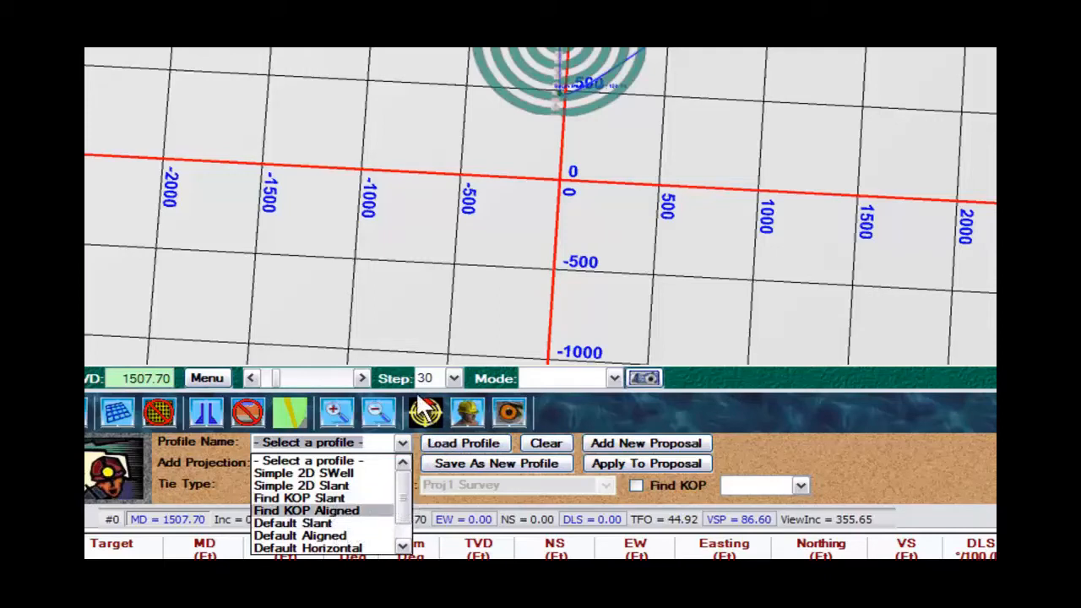
left_click(396, 328)
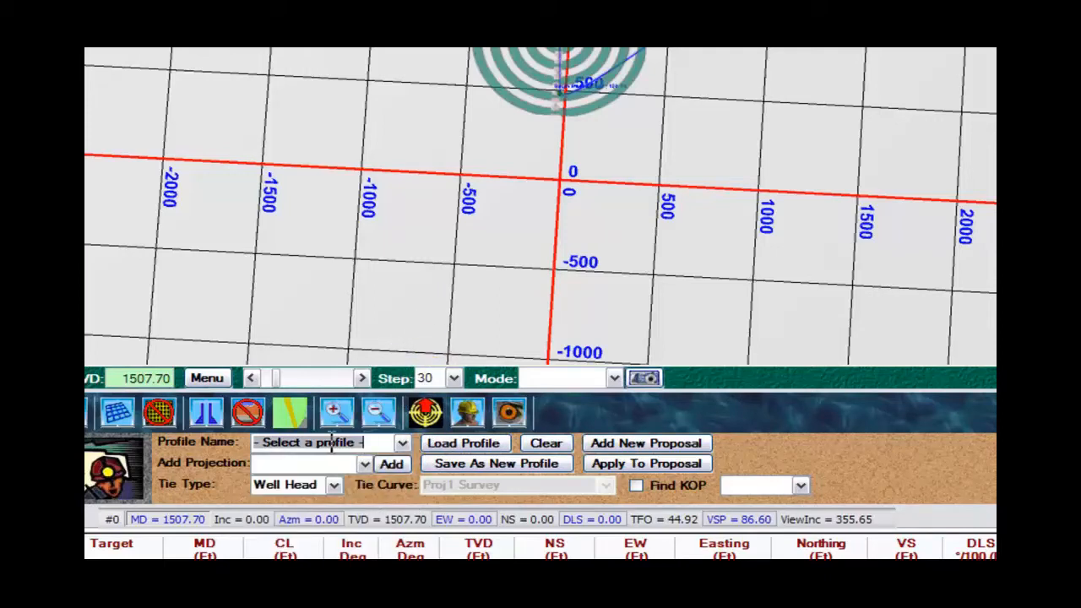
left_click(402, 448)
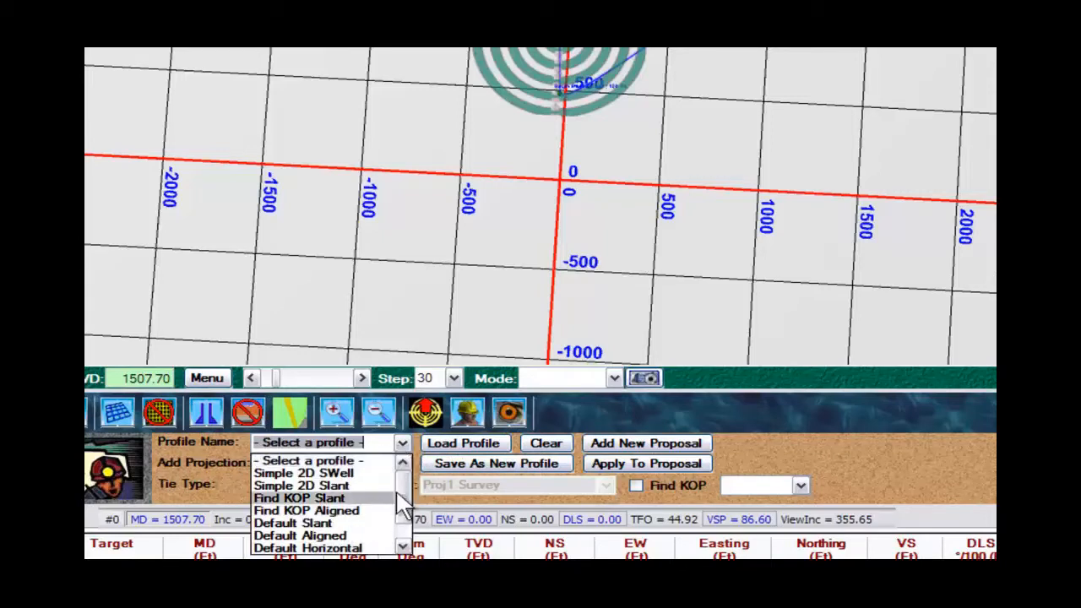
left_click(384, 447)
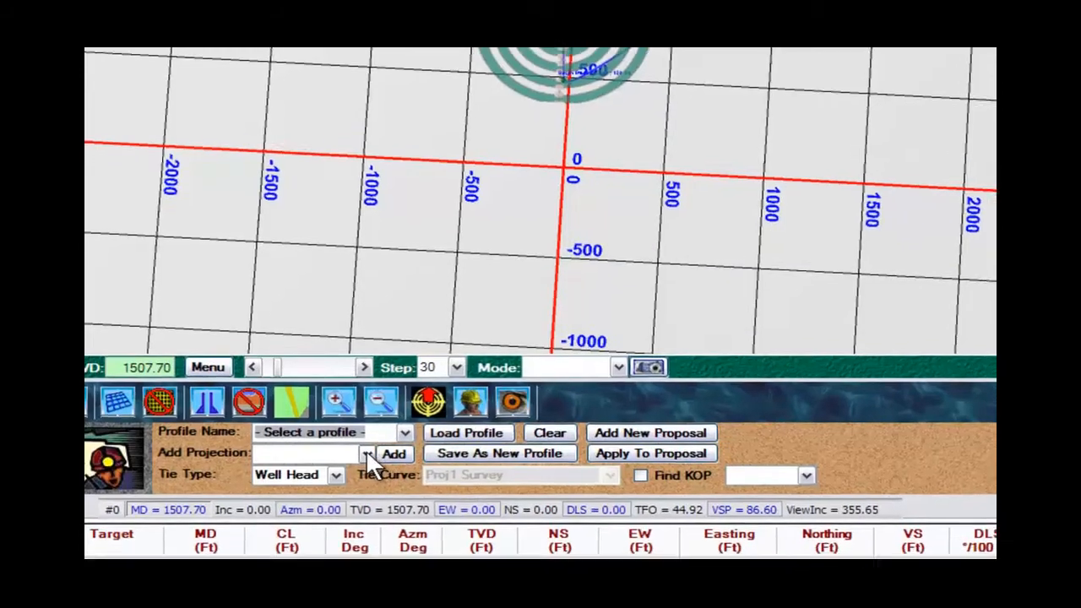
- Add an MD projection with an added MD of 2000 ft to the well plan
left_click(363, 463)
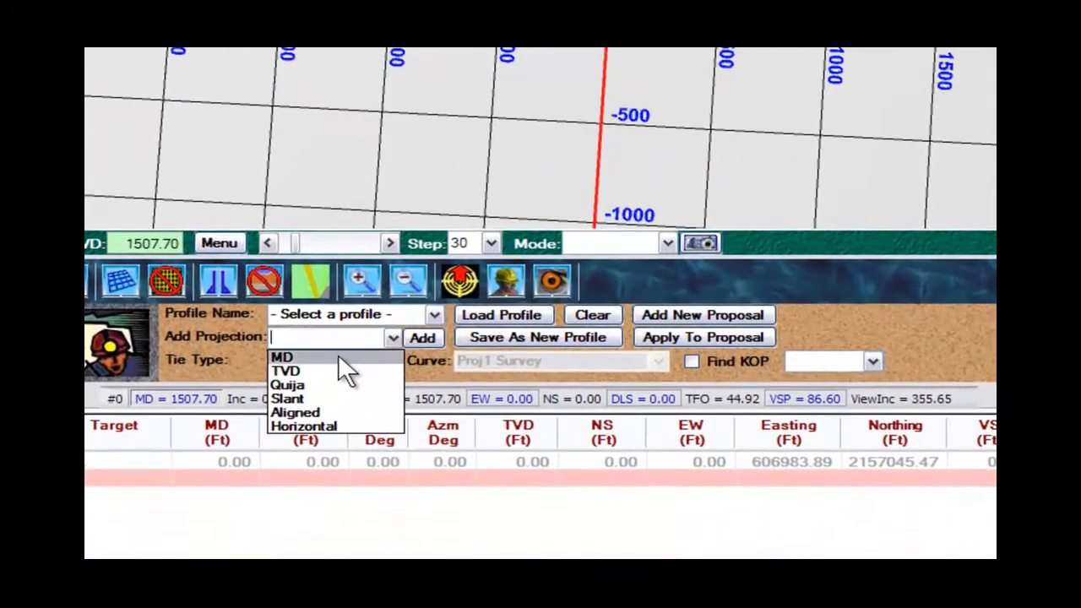
left_click(337, 356)
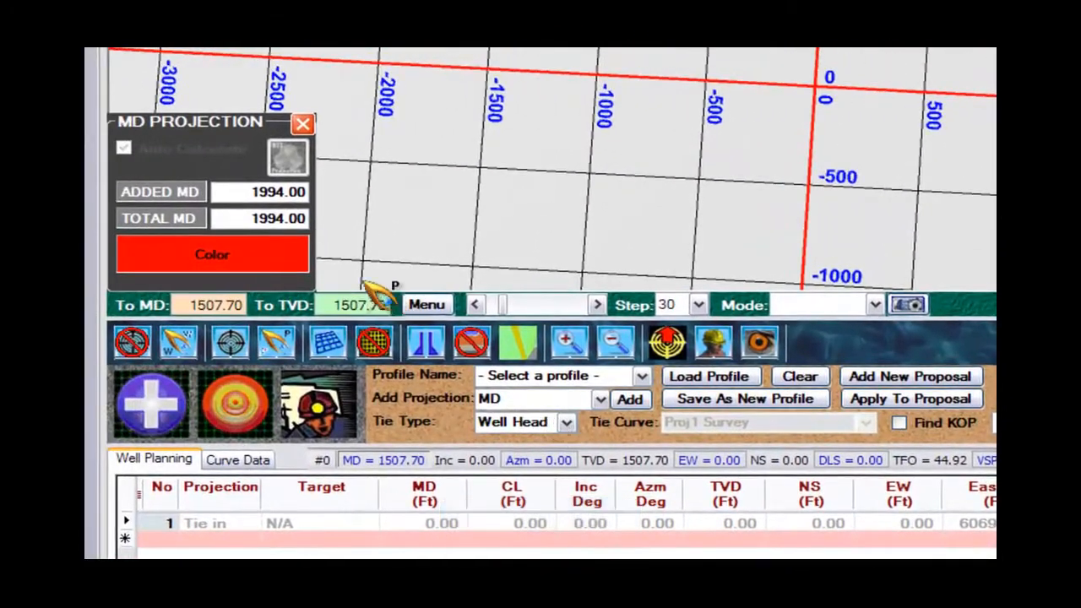
left_click(262, 194)
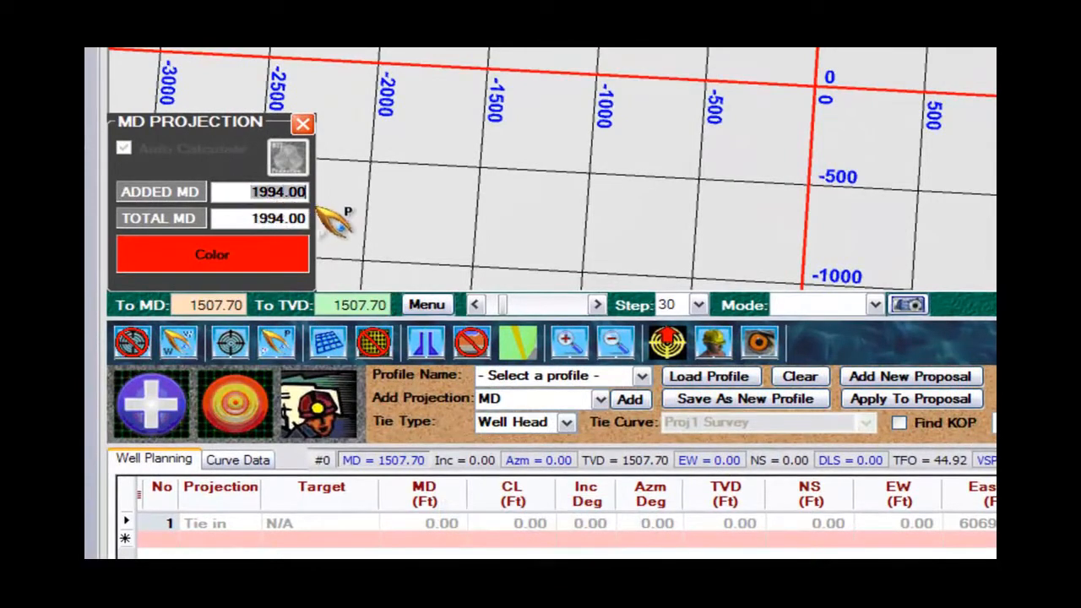
type("2000")
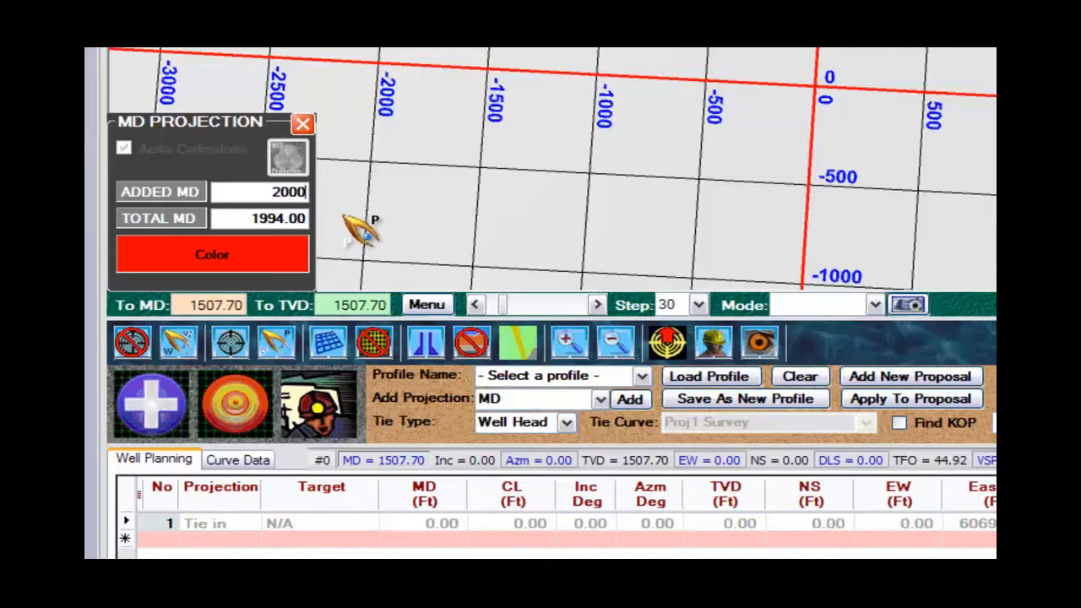
key("Tab")
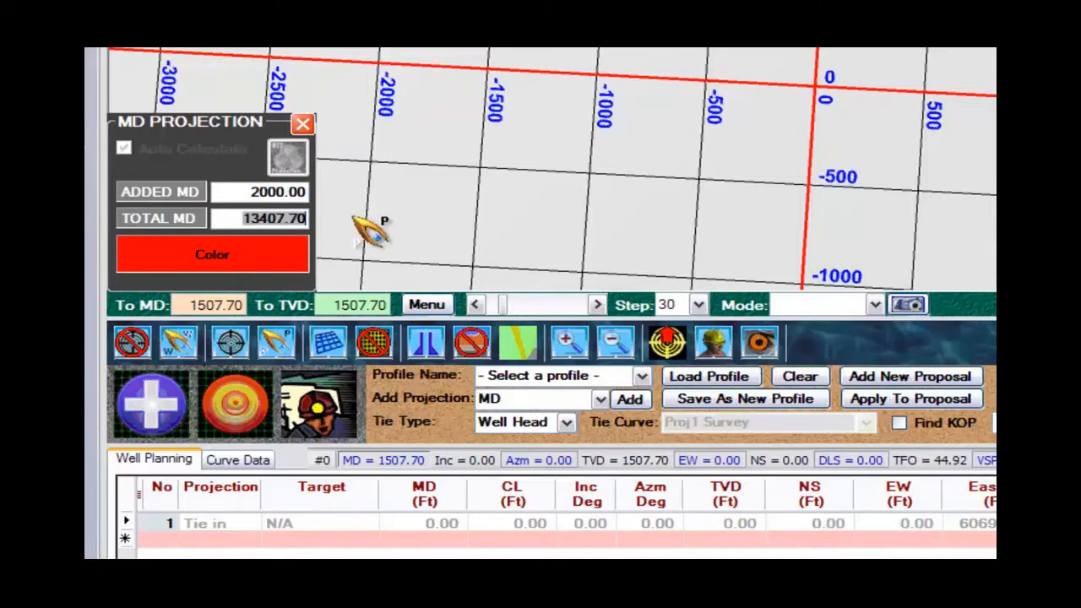
left_click(630, 399)
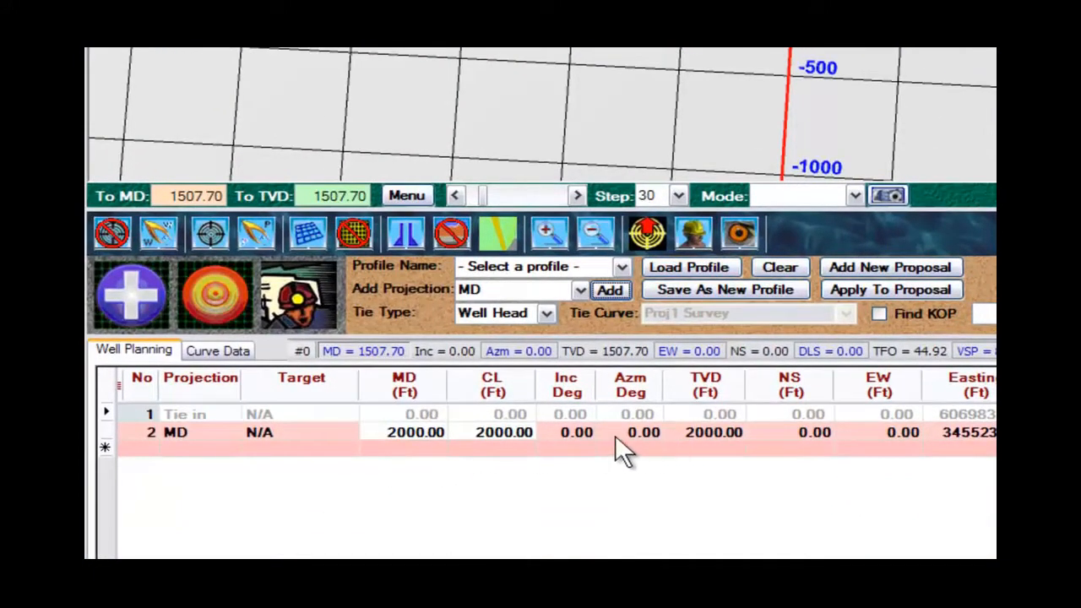
- Add a Quija projection with DMD 300, DLS 3 and tool face 90 to the well plan
left_click(581, 290)
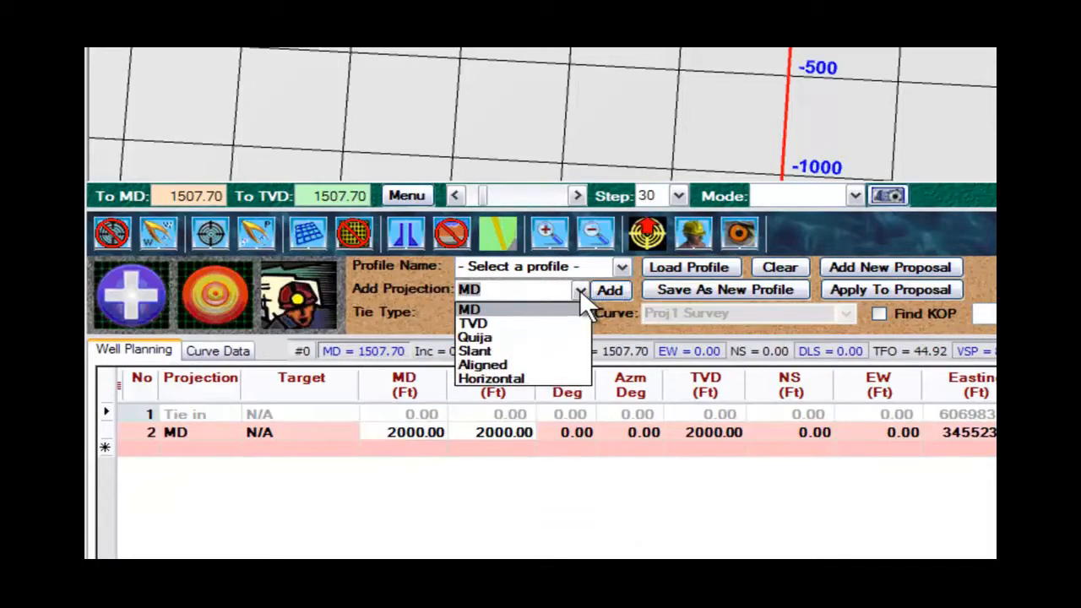
left_click(487, 335)
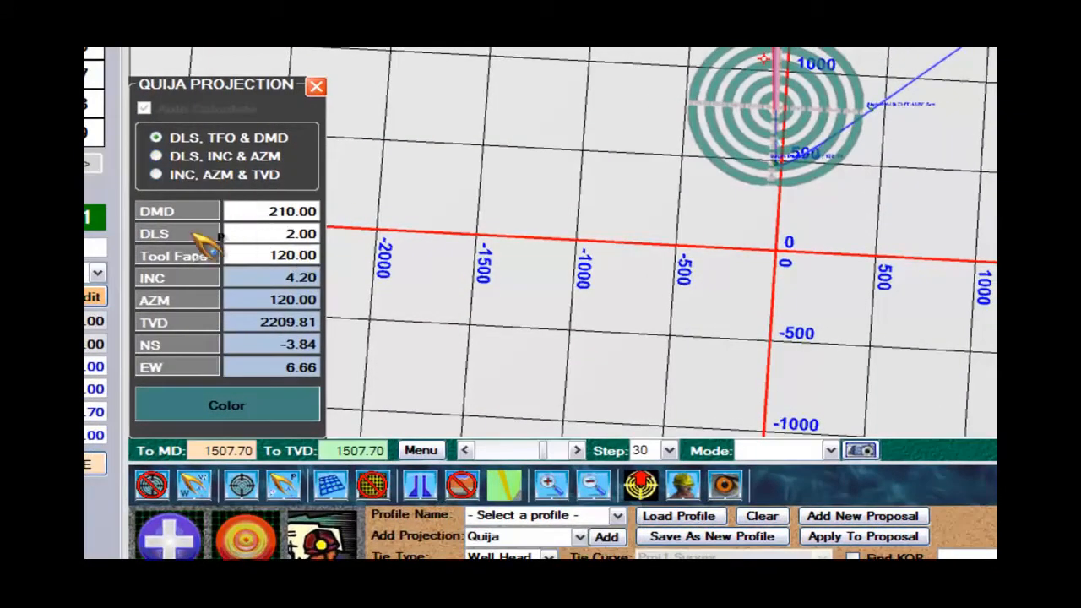
left_click(283, 213)
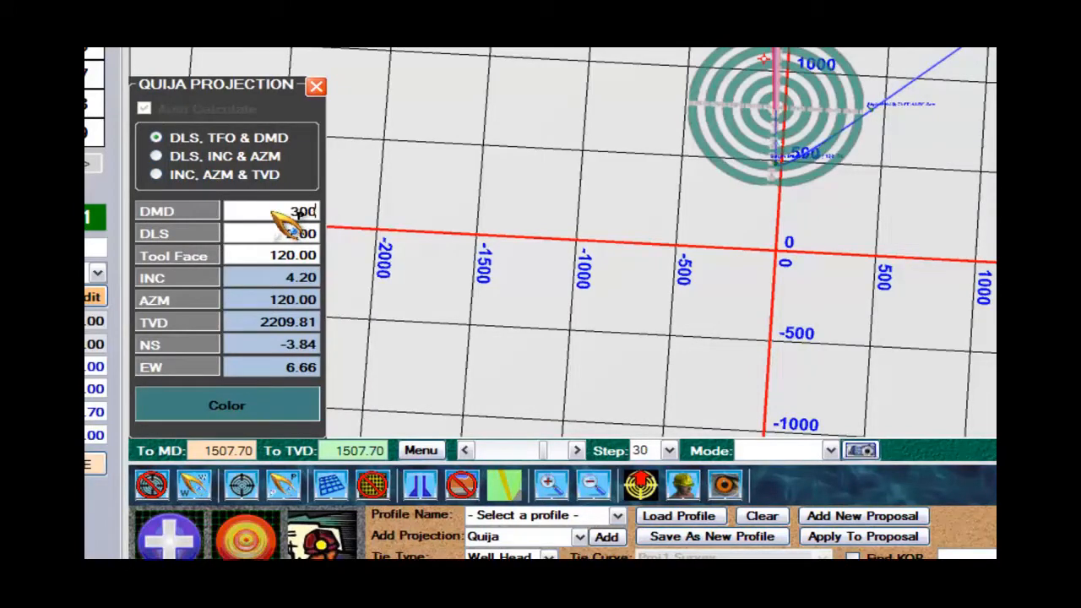
key("Tab")
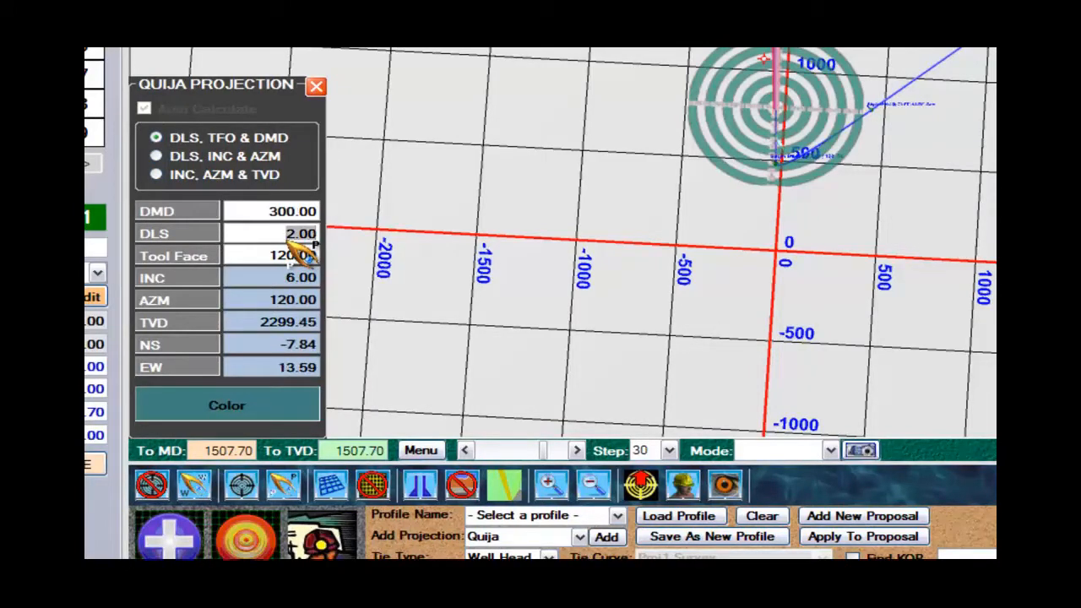
key("Tab")
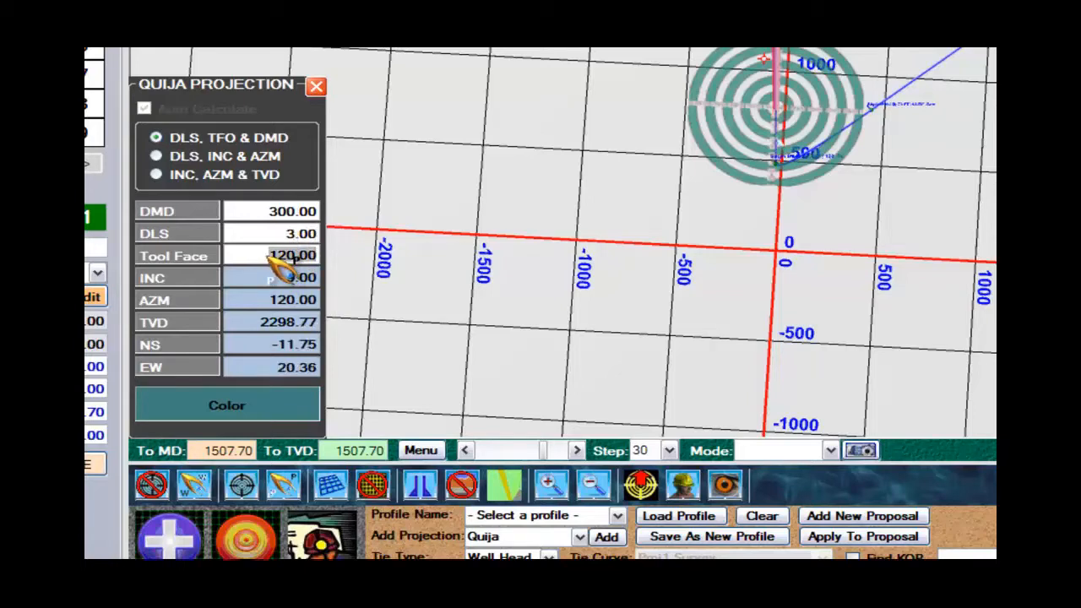
key("Tab")
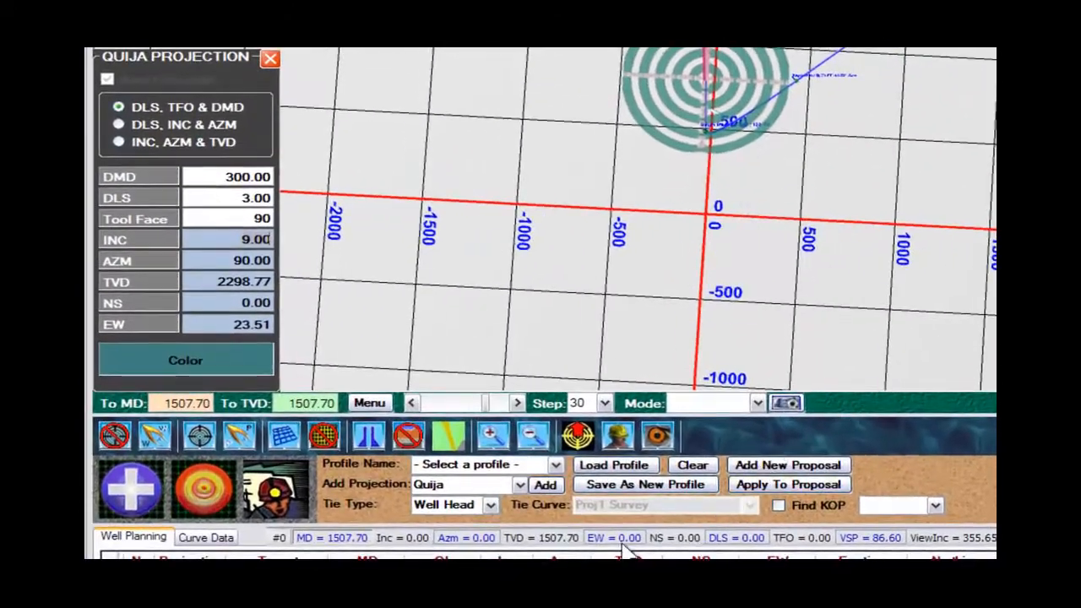
left_click(545, 484)
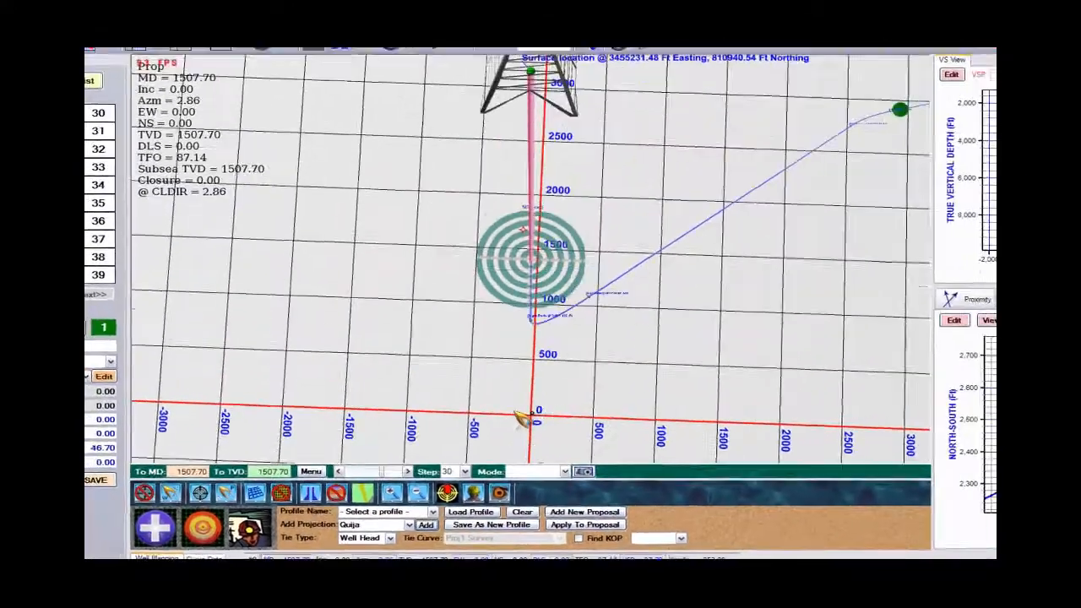
- Add an MD projection with an added MD of 300 ft after the Quija section
left_click_drag(515, 412, 540, 395)
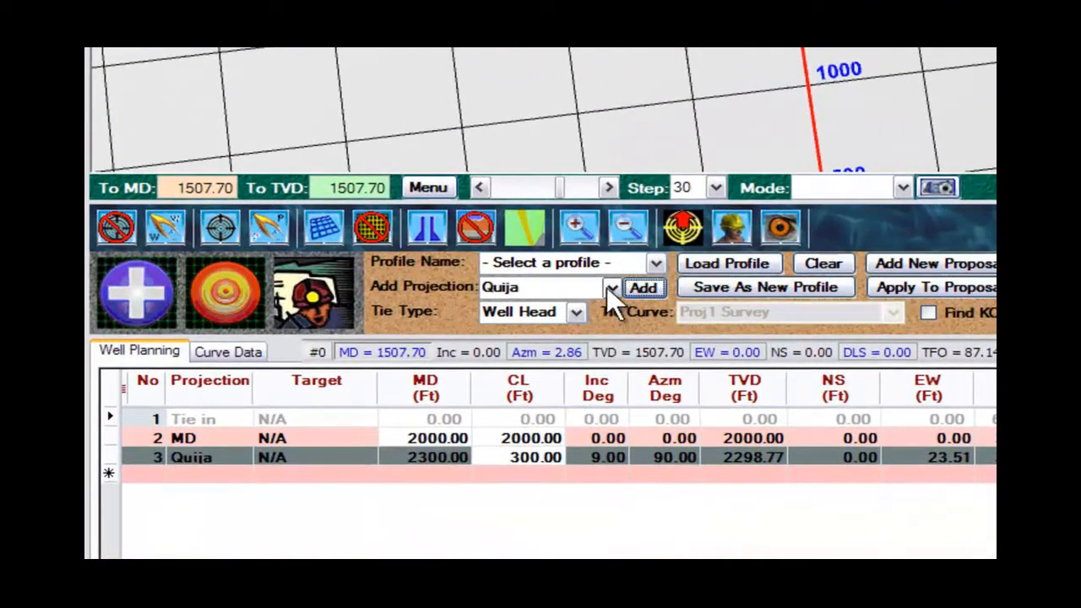
left_click(609, 288)
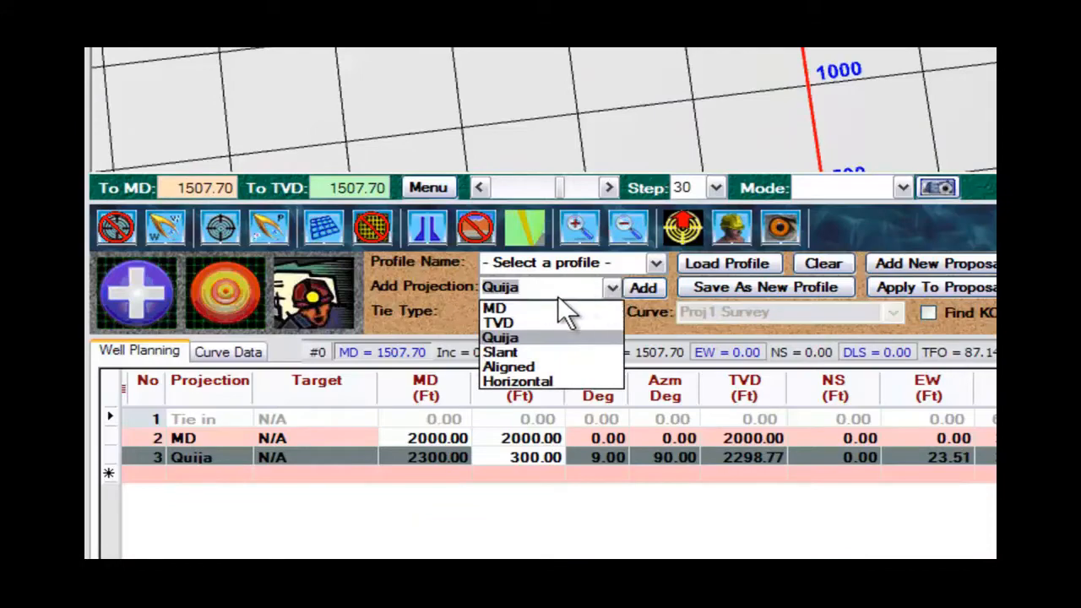
left_click(517, 307)
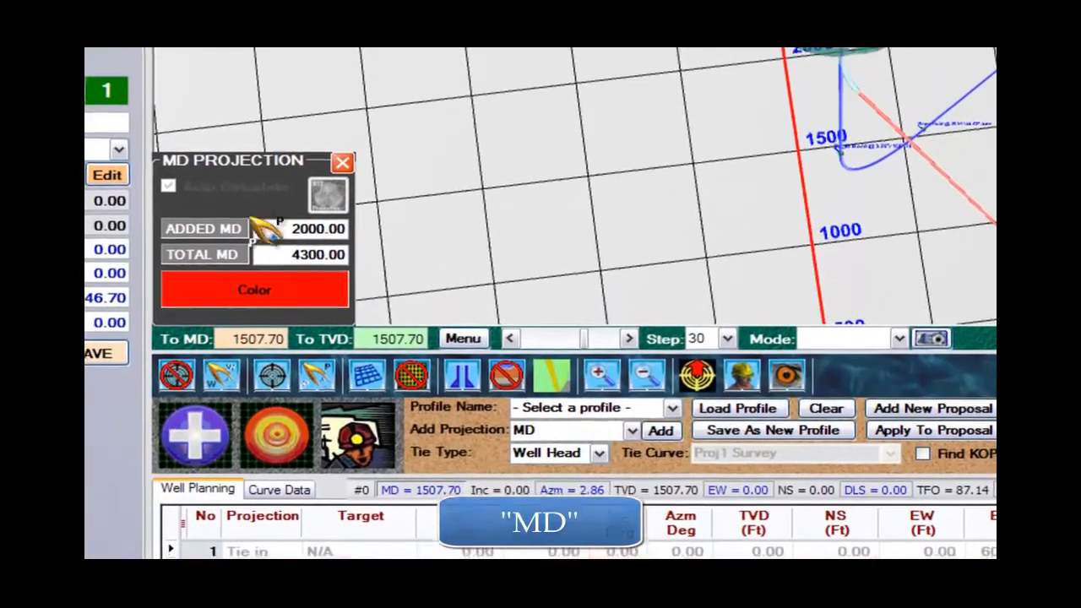
double_click(291, 228)
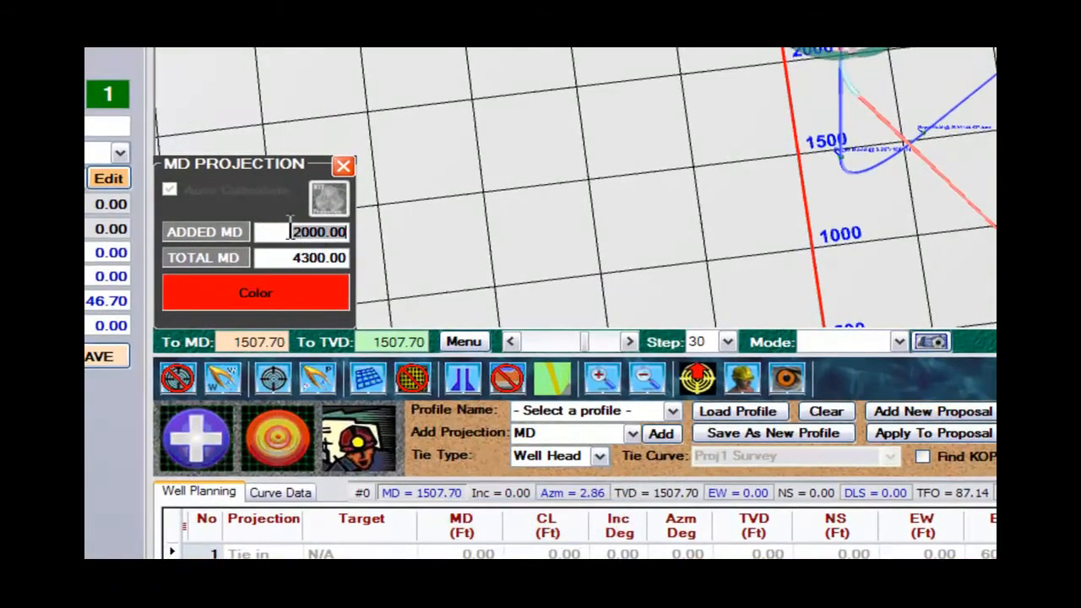
type("300")
key("Tab")
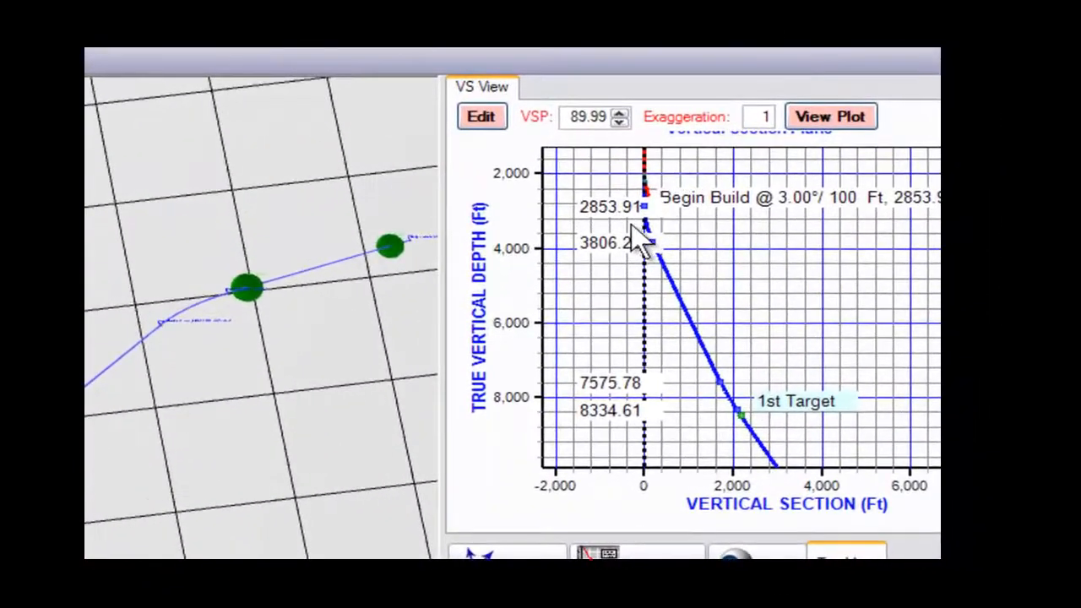
left_click_drag(623, 164, 709, 255)
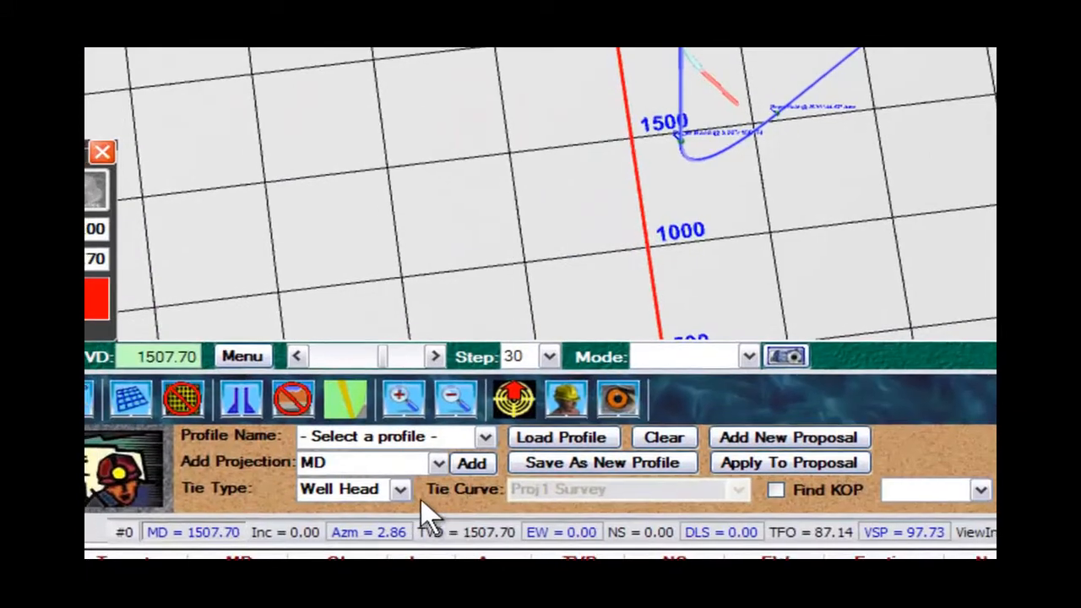
left_click(478, 466)
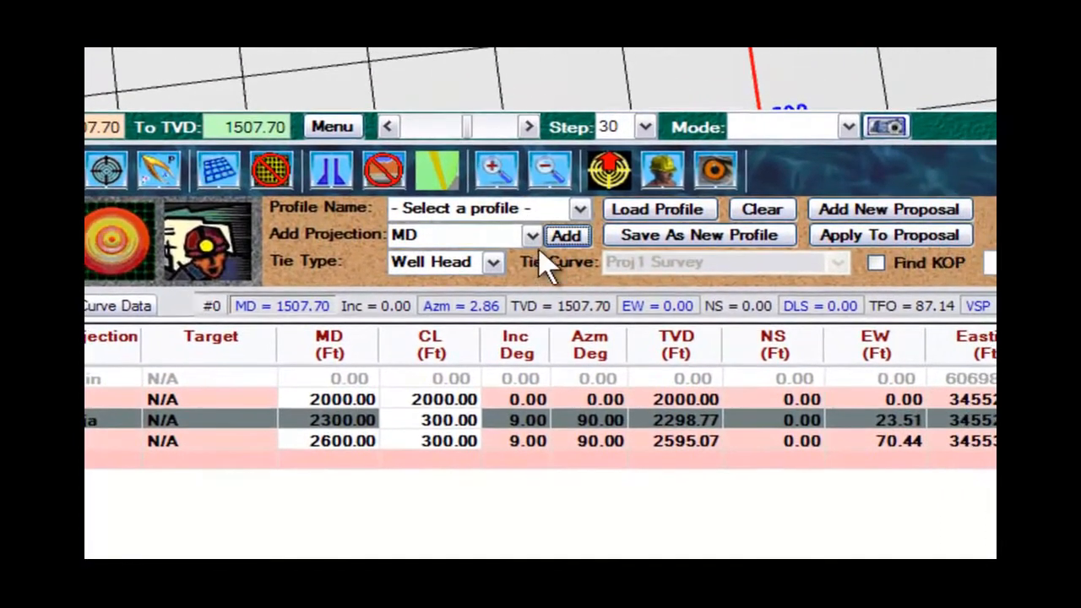
- Add a Slant projection with a DLS of 3, using the nearer green target as the first target
left_click(533, 236)
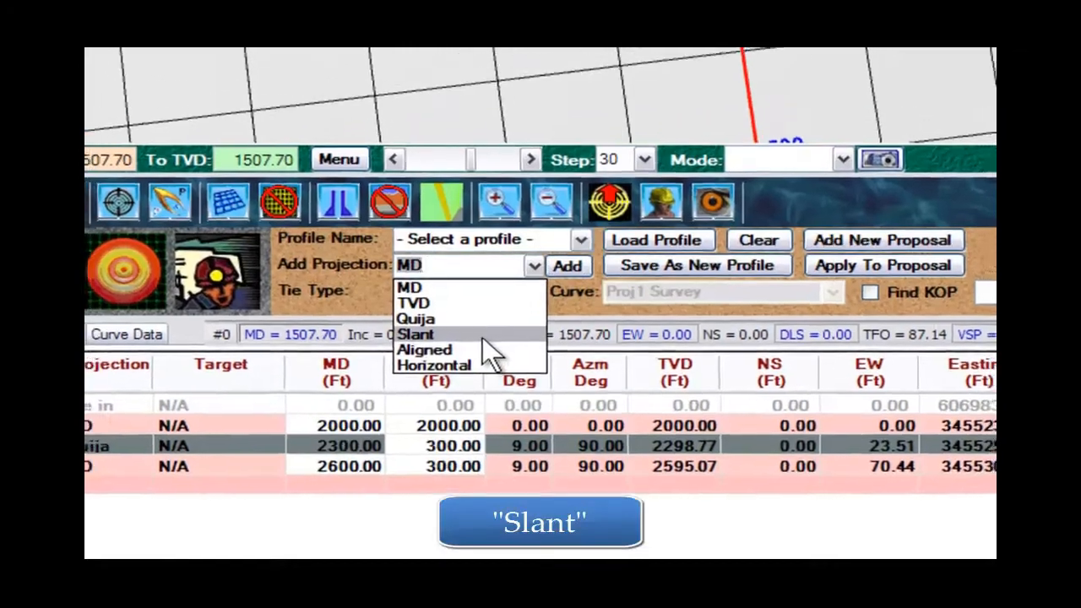
left_click(477, 306)
left_click(870, 264)
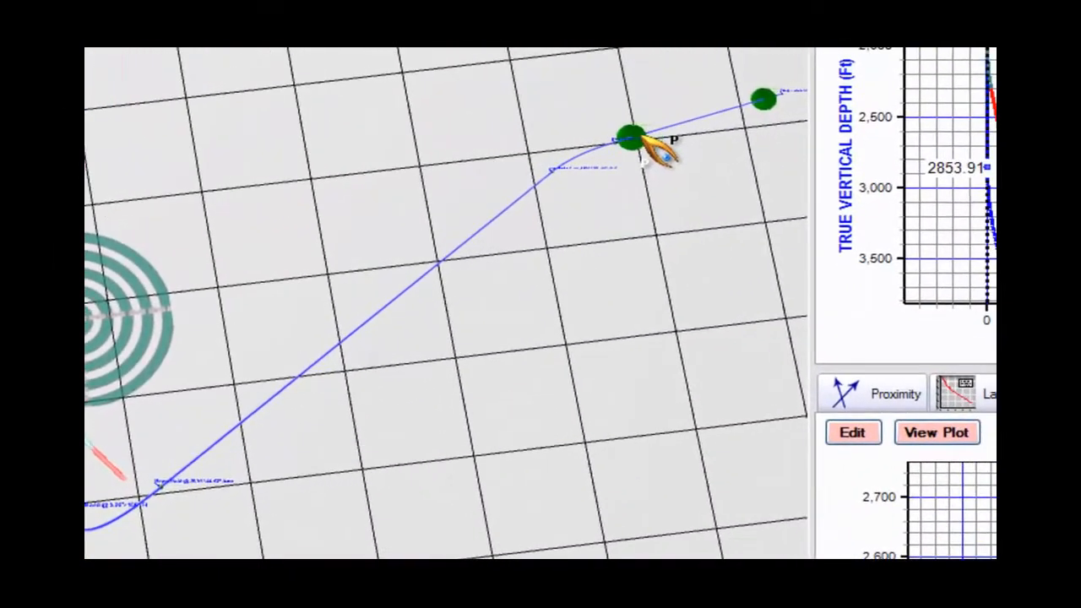
right_click(639, 138)
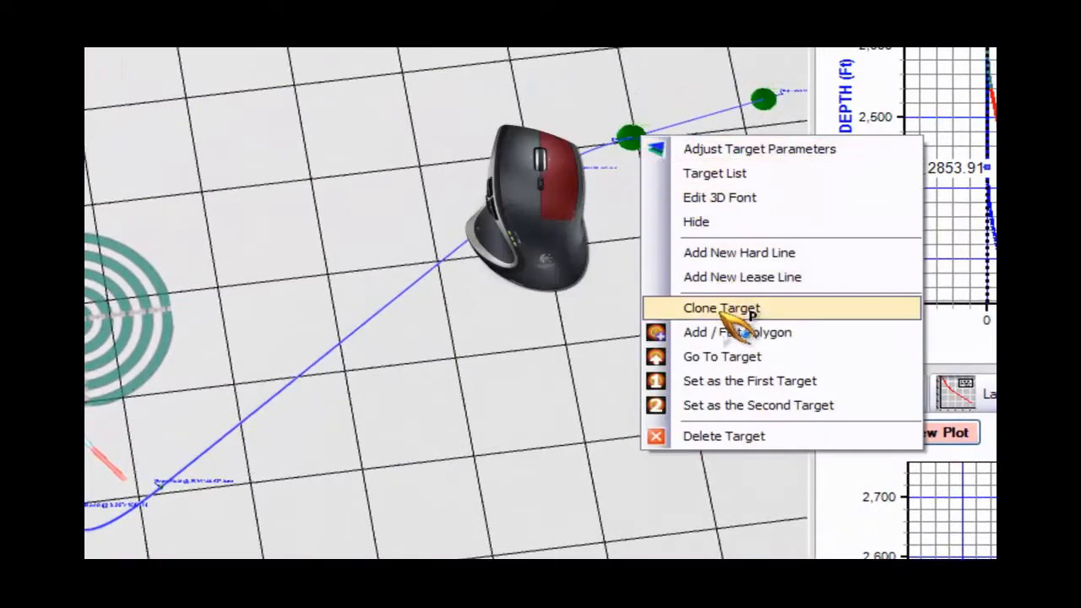
left_click(789, 381)
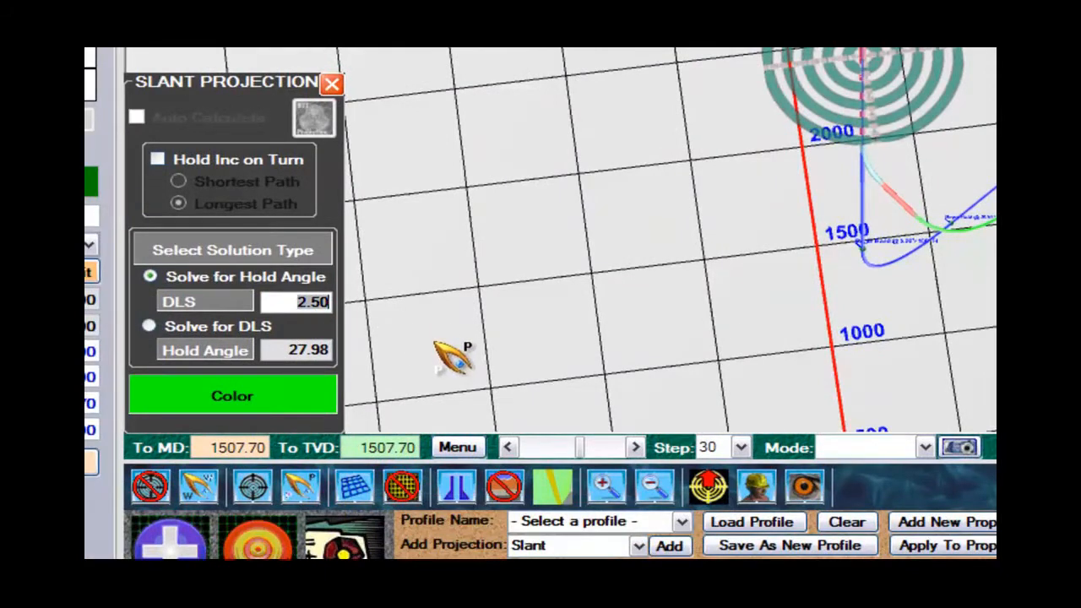
key("Tab")
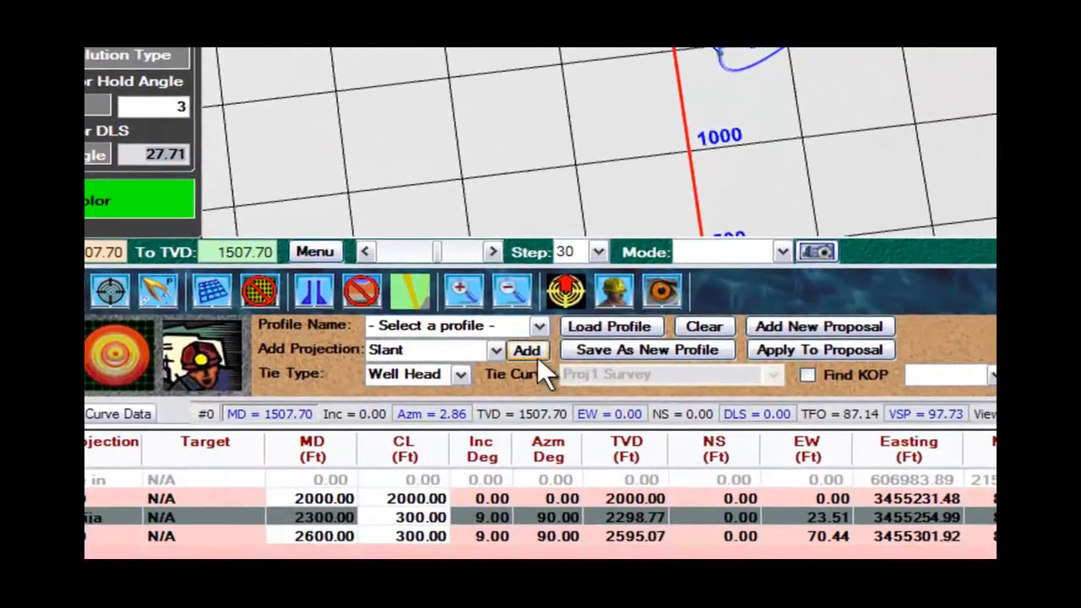
left_click(530, 345)
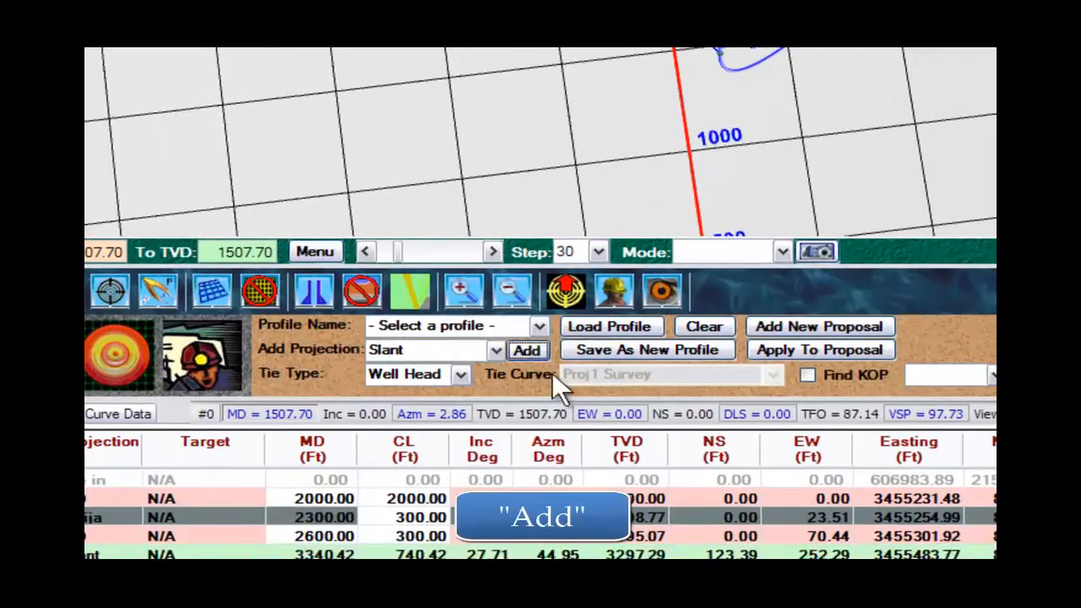
- Add an MD projection with an added MD of 500 ft beyond the 1st Target
left_click(496, 351)
left_click(402, 369)
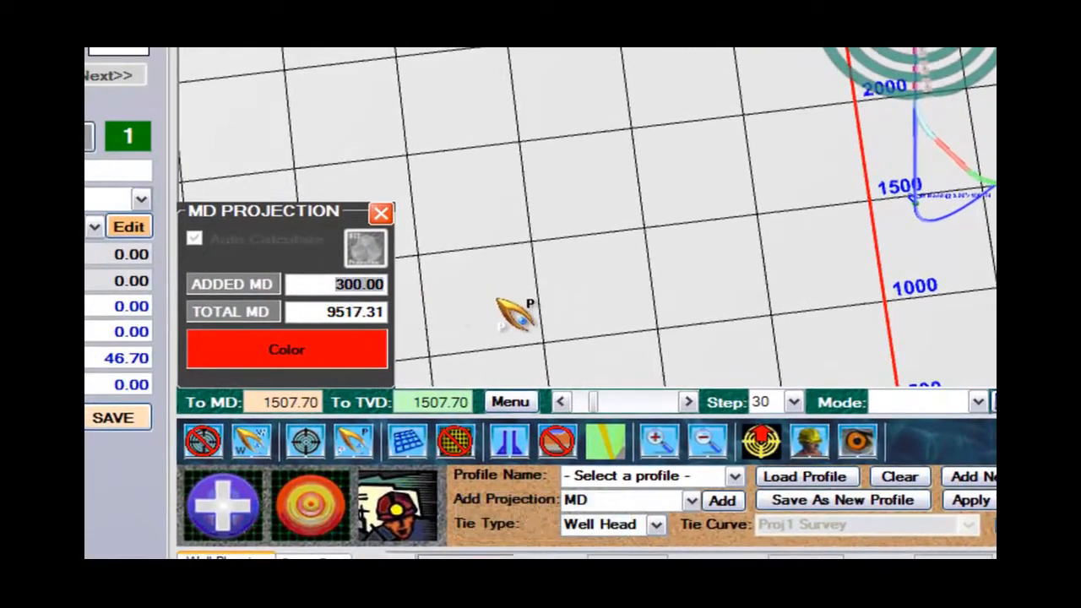
left_click(697, 483)
left_click(716, 495)
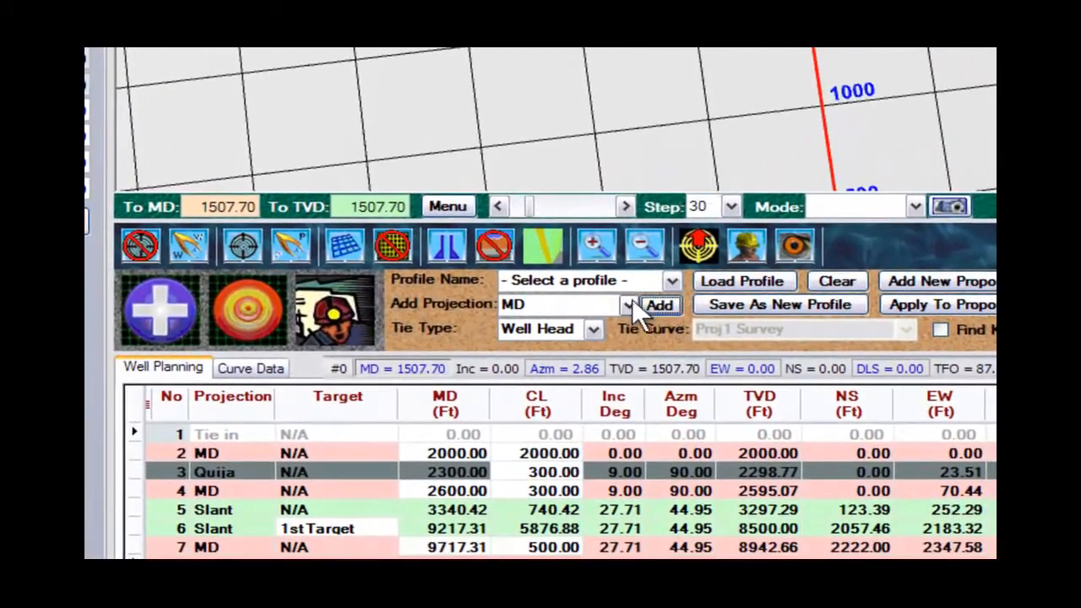
- Add a Slant projection with a DLS of 3 after the last MD section, setting the farther green target as the first target
left_click(626, 302)
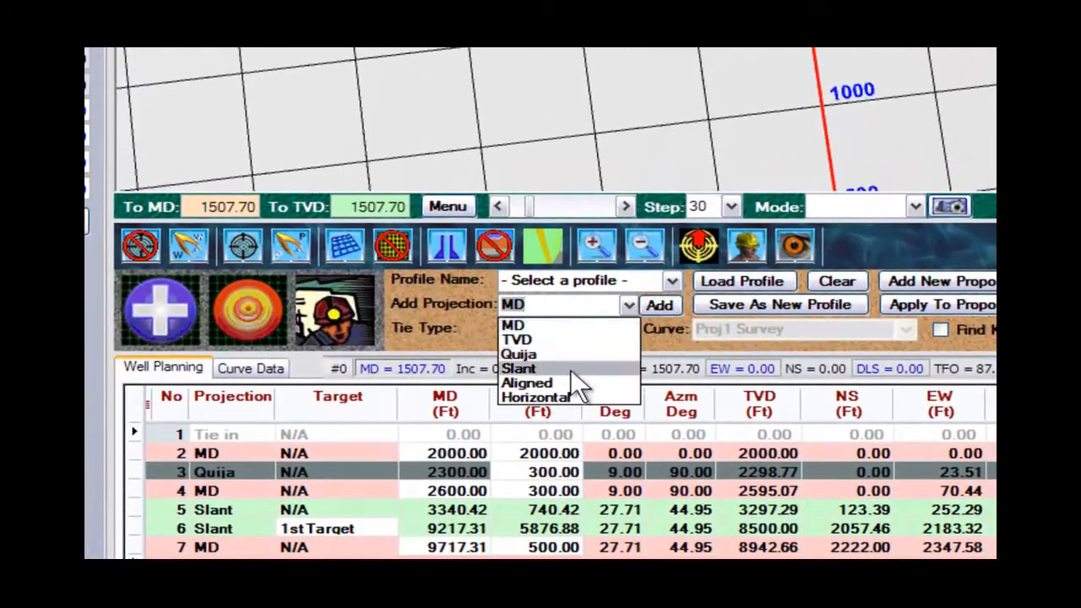
left_click(545, 372)
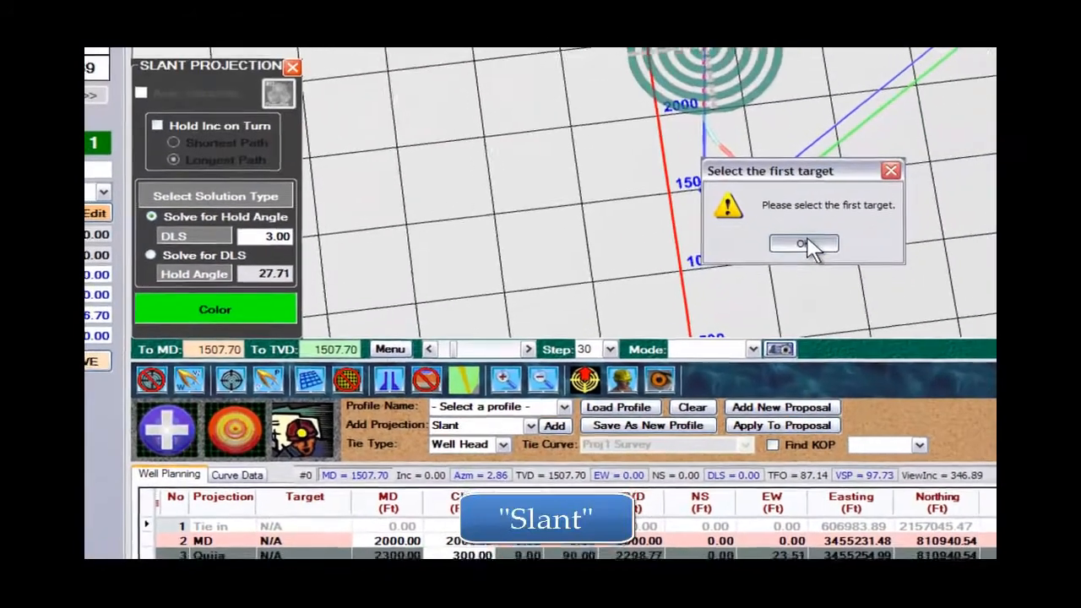
left_click(807, 241)
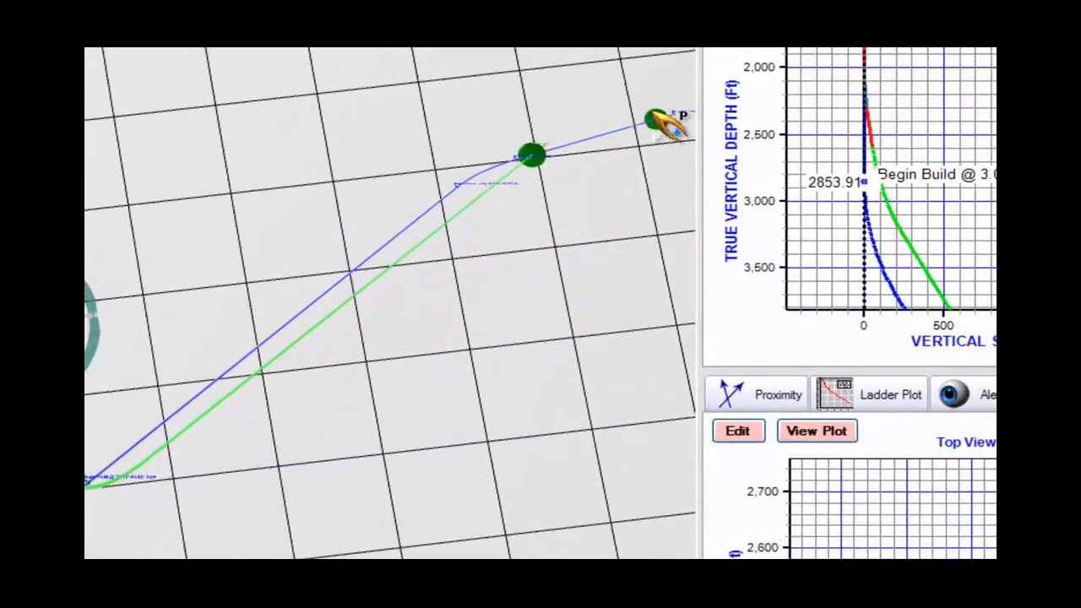
right_click(660, 118)
left_click_drag(643, 161, 609, 135)
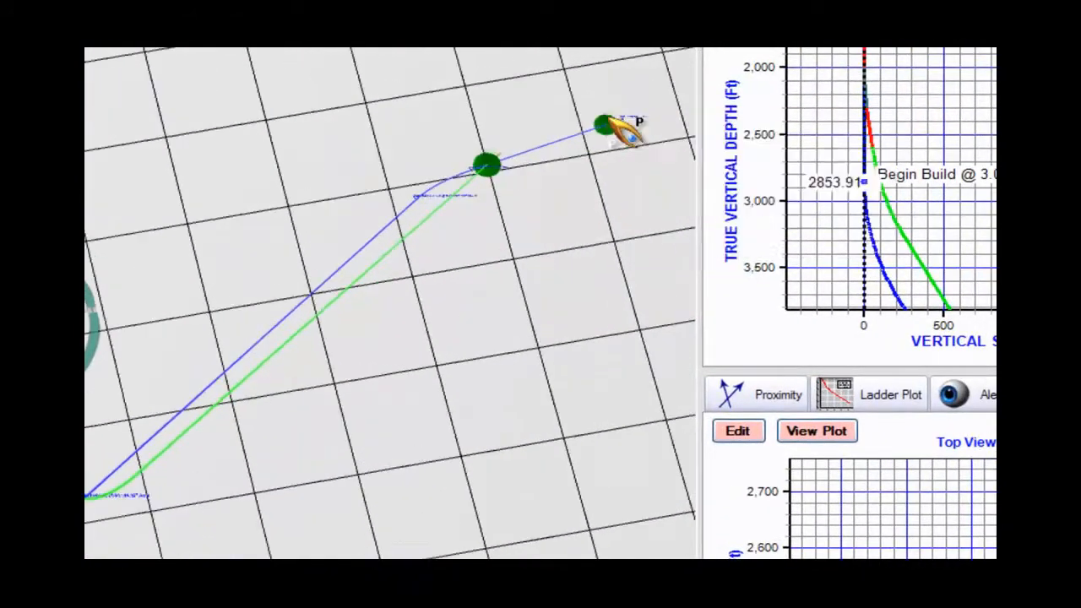
right_click(610, 119)
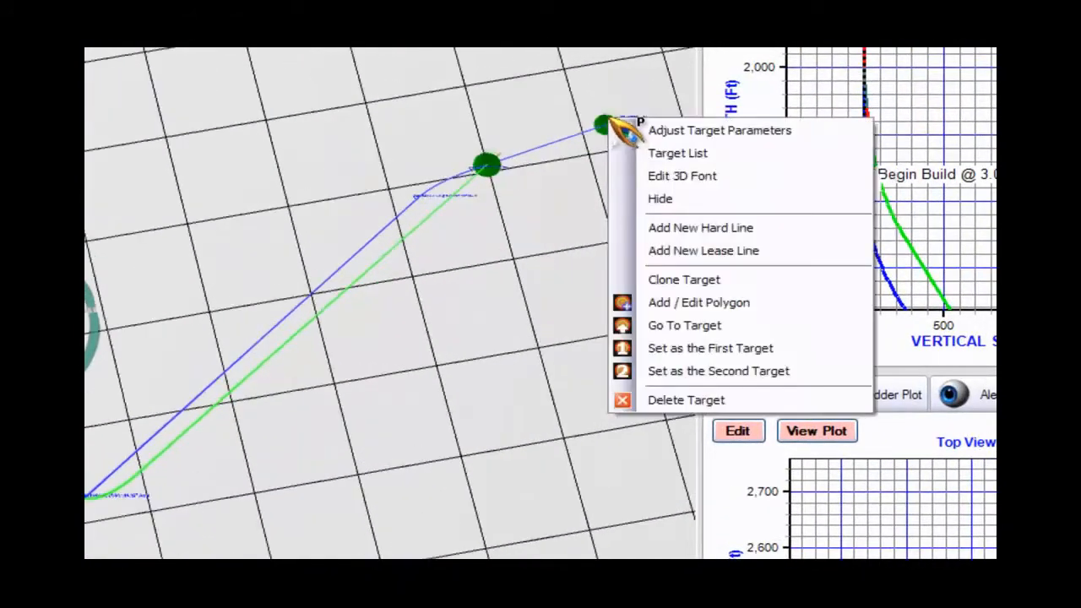
left_click(684, 348)
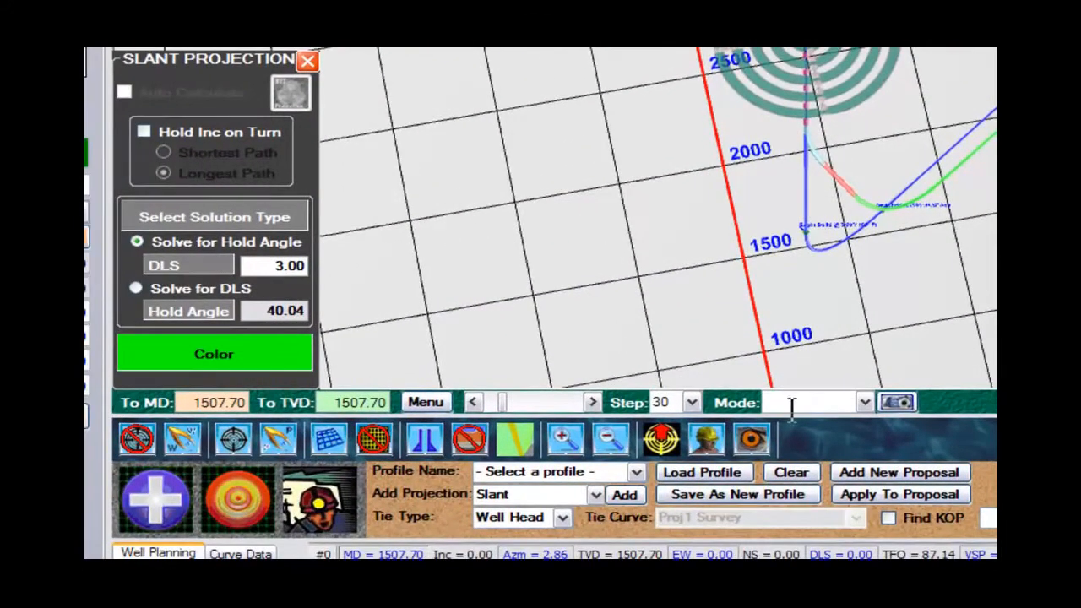
left_click(622, 498)
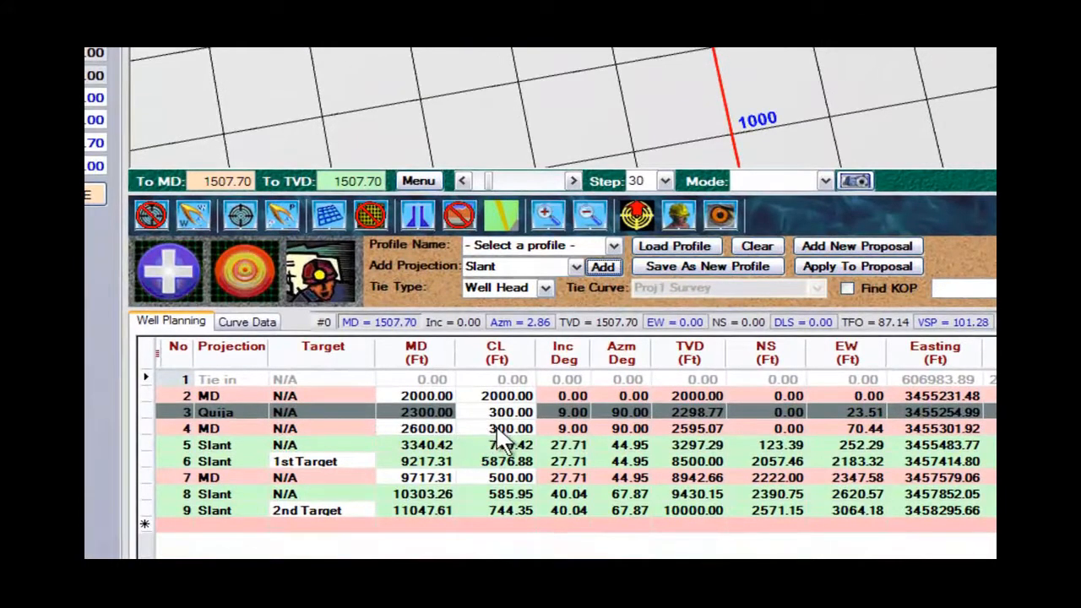
- Set the course length of the MD section after the Quija projection to 500 ft and check the path in 3D
left_click(493, 428)
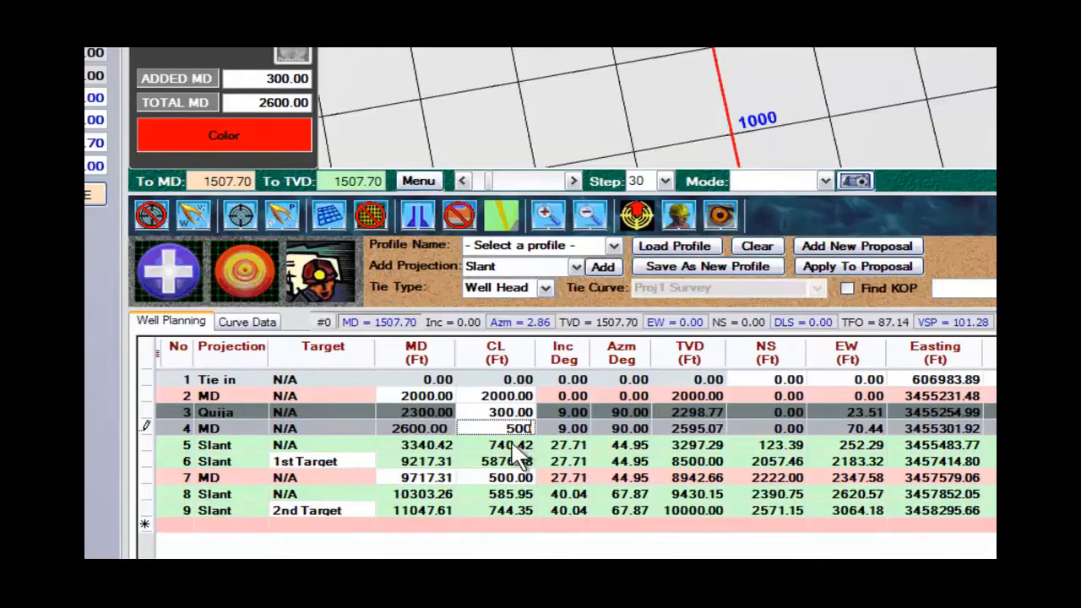
key("Return")
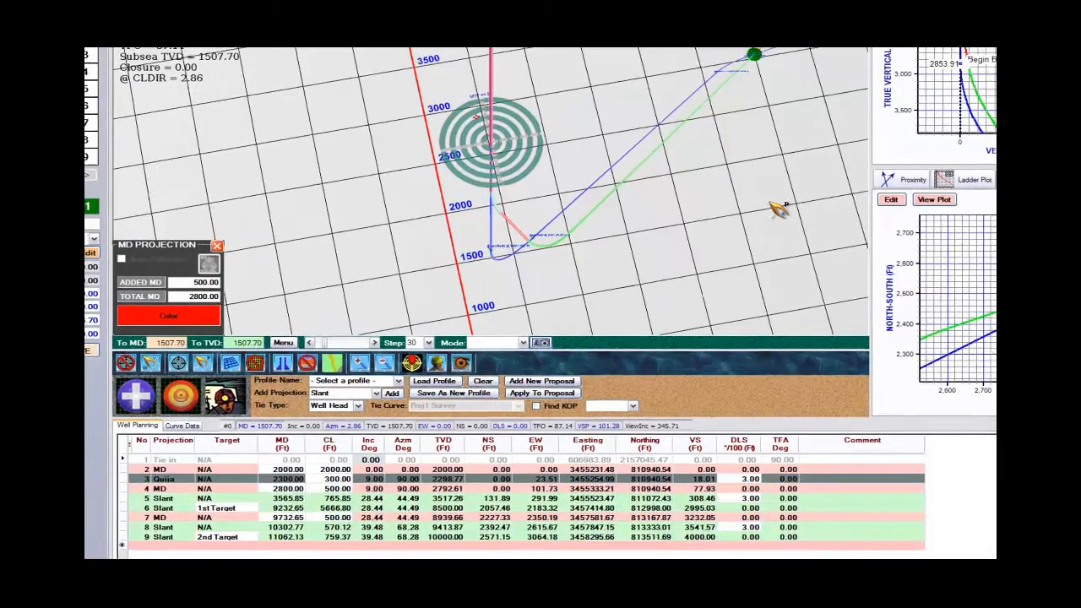
left_click_drag(629, 250, 763, 221)
mouse_move(790, 326)
left_mouse_down()
mouse_move(809, 323)
mouse_move(787, 326)
left_mouse_up()
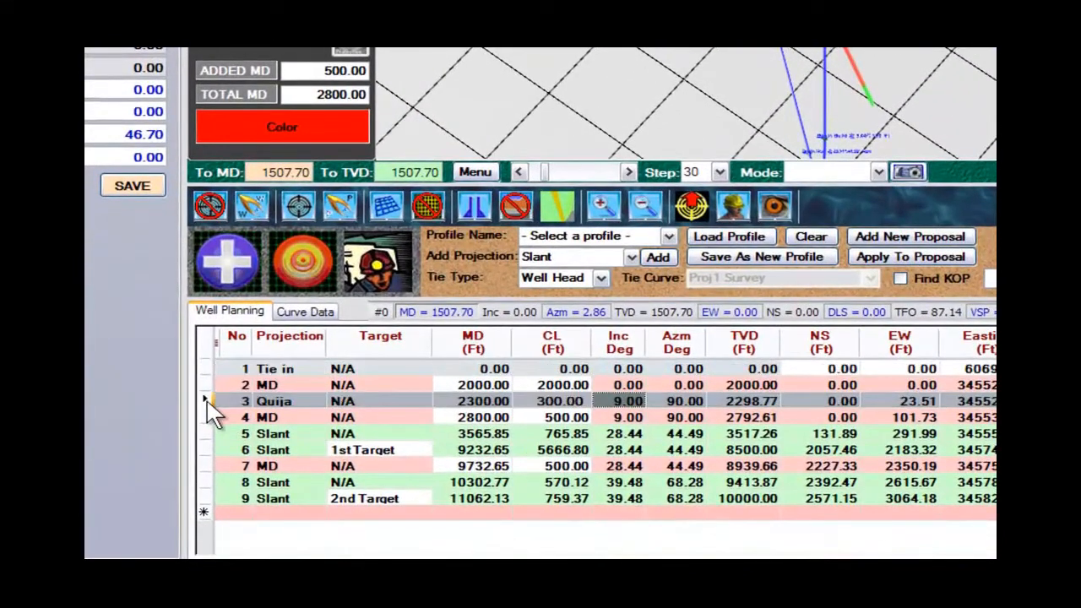
- Set the Quija projection's tool face to 270 and check the path in 3D
left_click(266, 397)
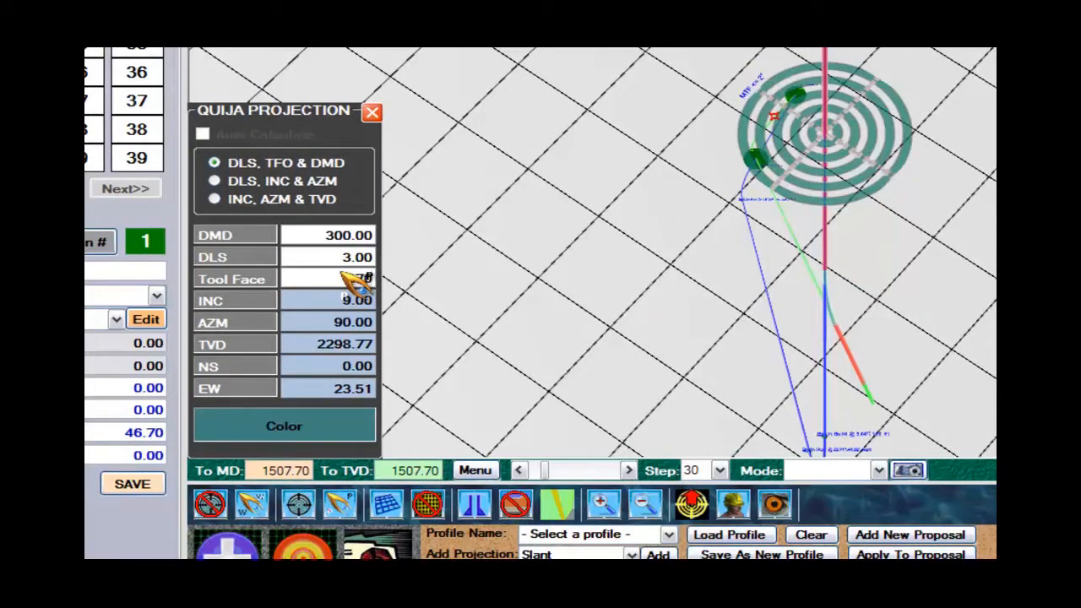
key("Return")
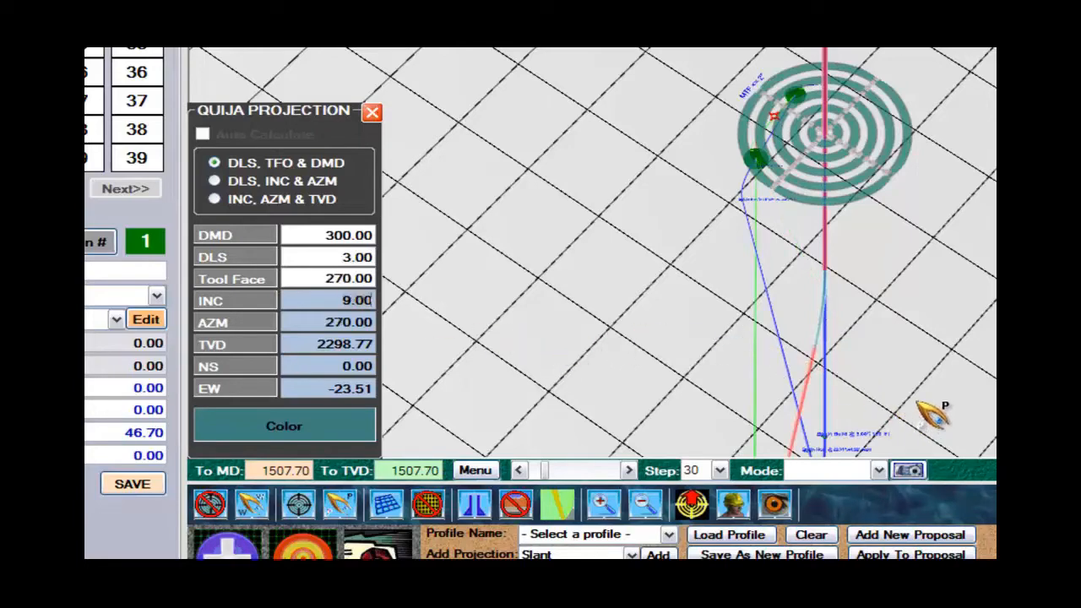
left_click_drag(929, 363, 875, 363)
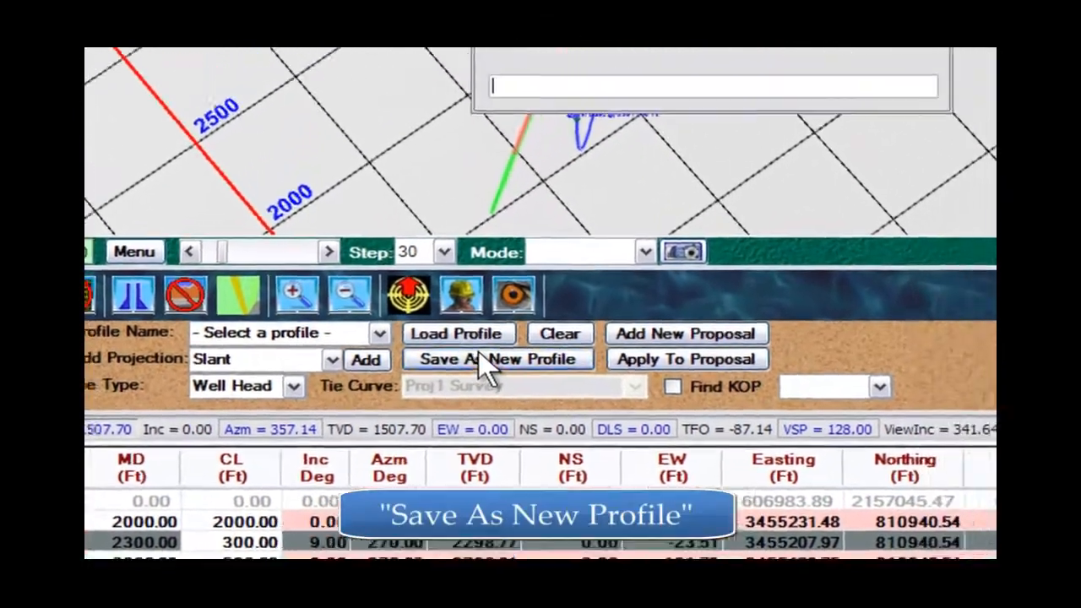
- Save the well plan as a new profile named CustomDoubleSlant
left_click(540, 306)
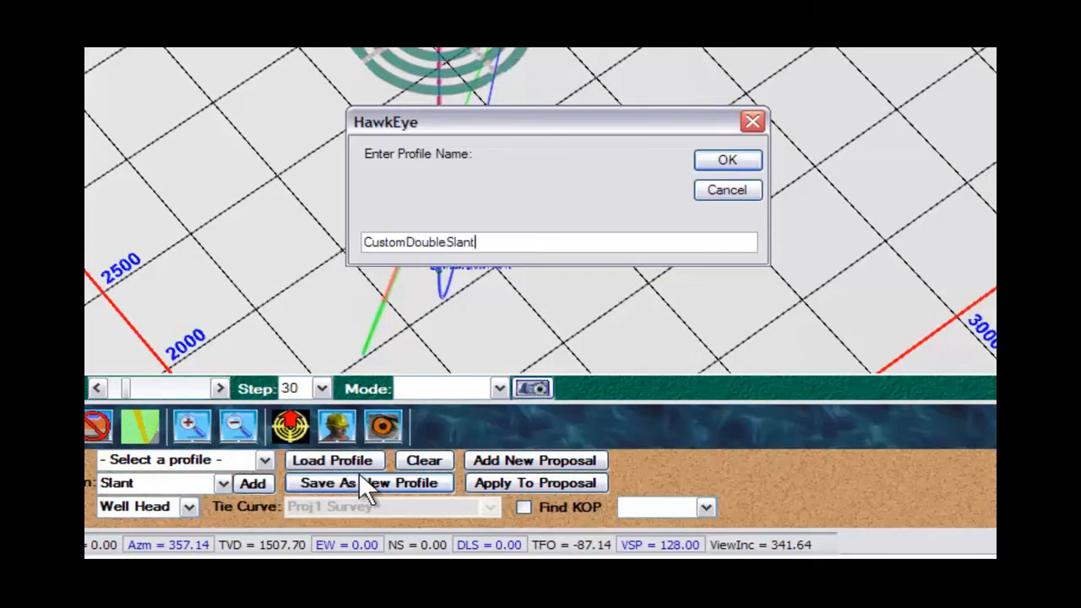
left_click(727, 159)
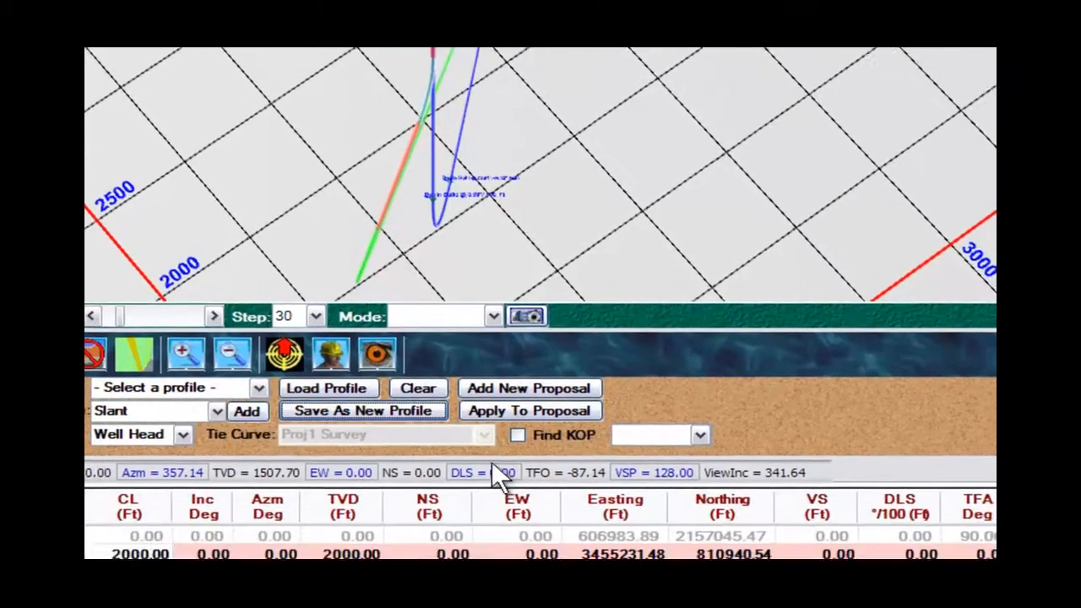
- Apply the plan to the current proposal curve and leave well planning to inspect the proposal in 3D
left_click(510, 410)
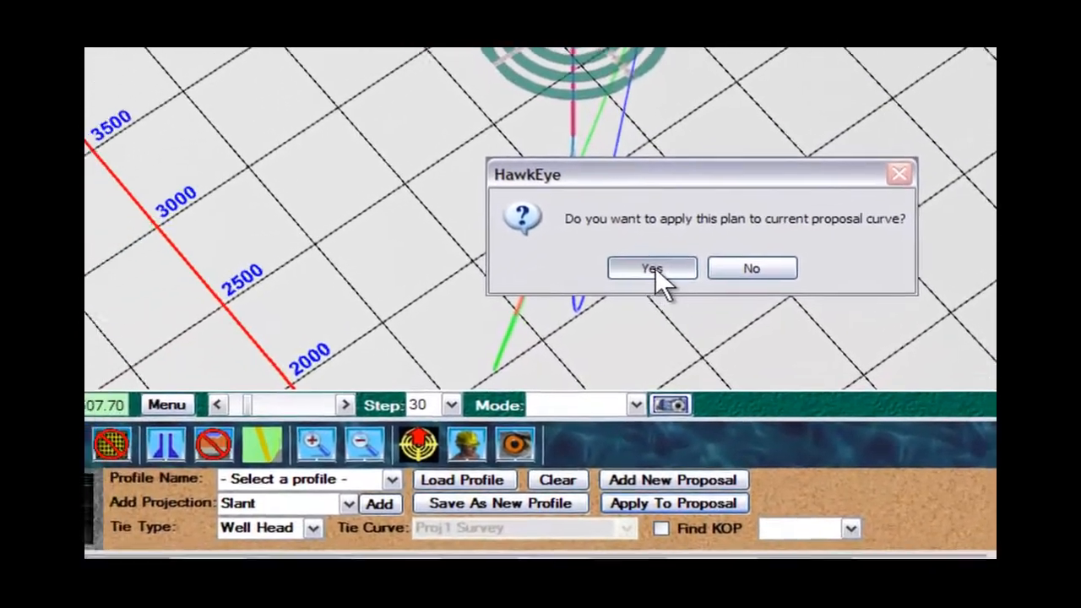
left_click(497, 317)
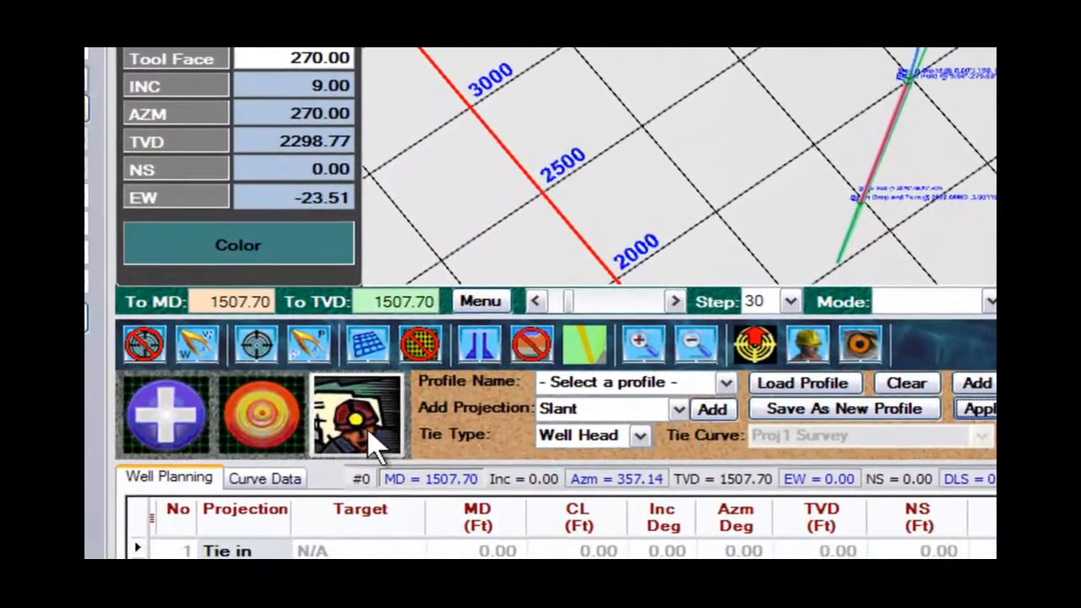
left_click(216, 466)
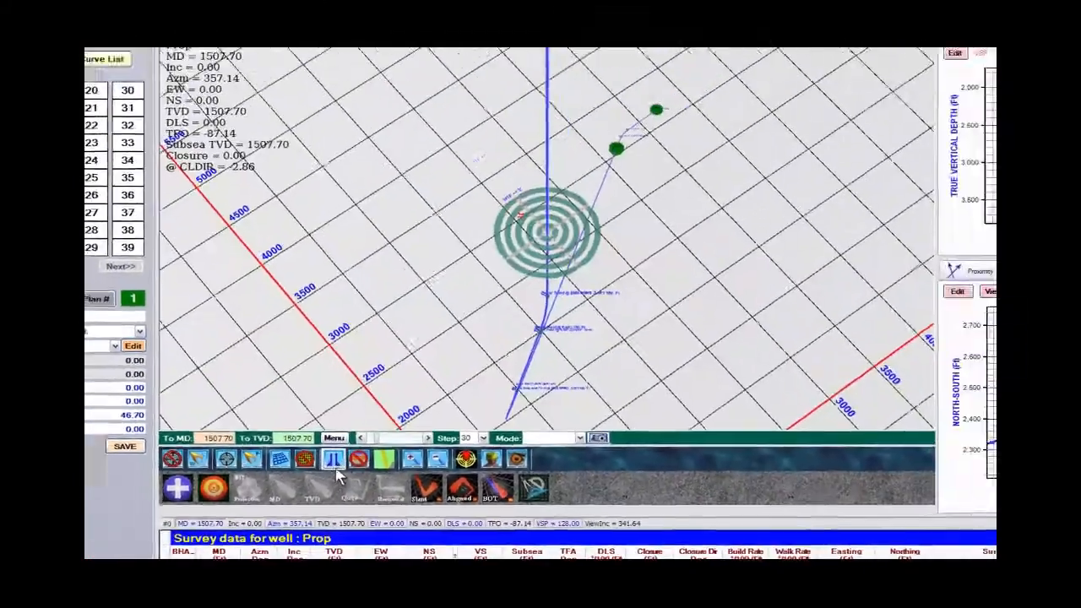
left_click_drag(613, 330, 460, 326)
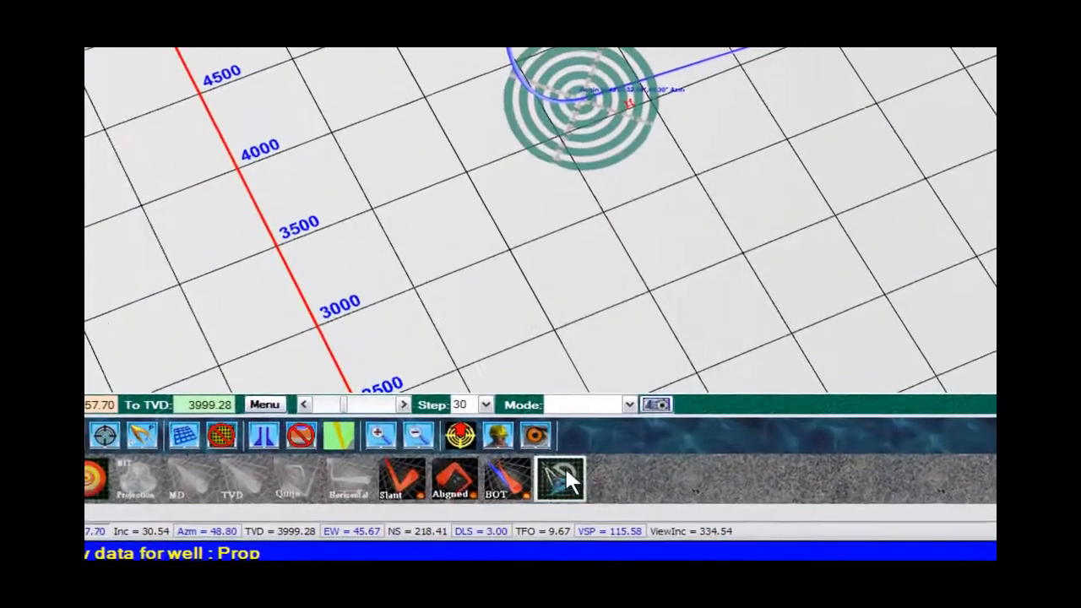
- Reopen the well plan and set the MD of the first MD projection to 2100 ft
left_click(519, 492)
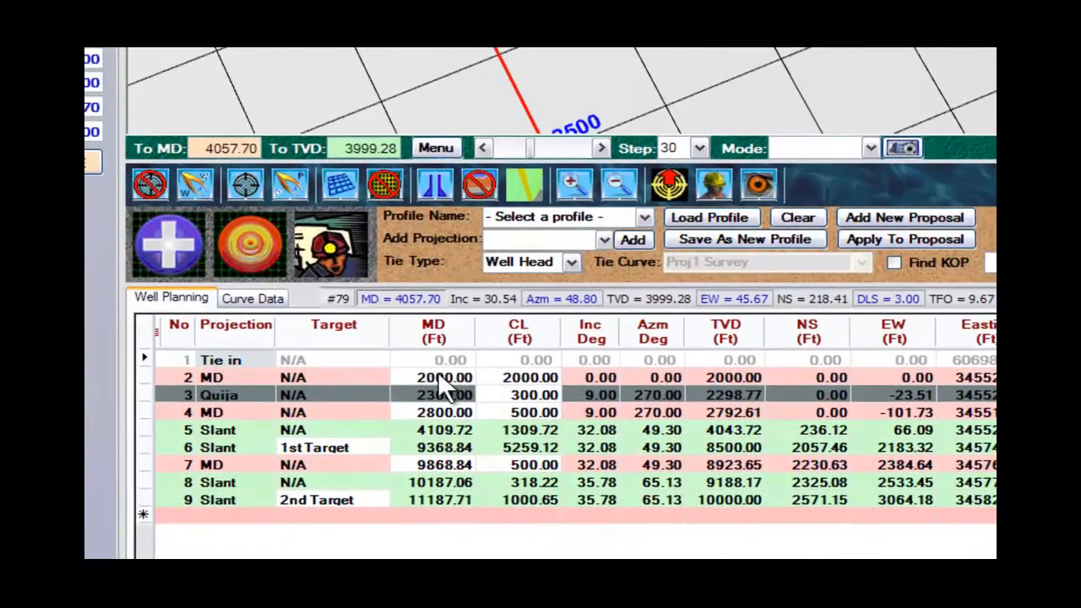
left_click(438, 377)
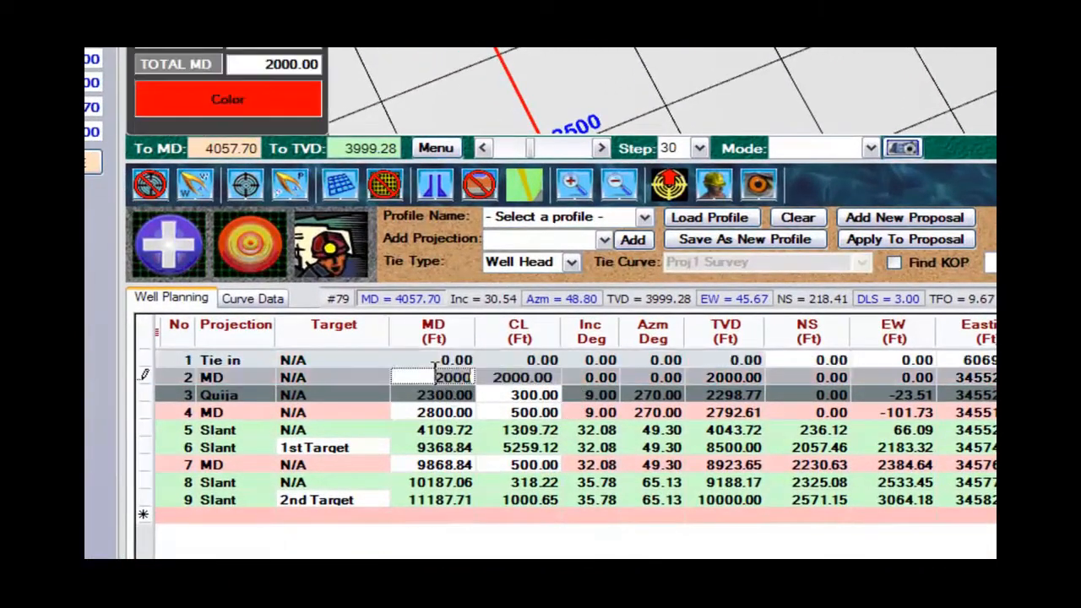
type("2300")
key("Return")
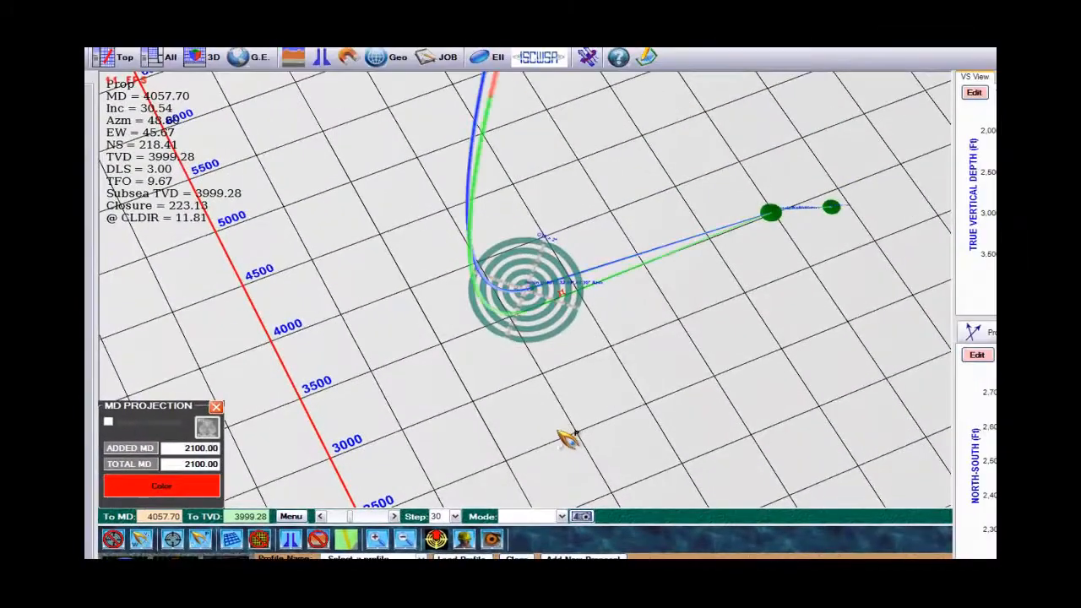
left_click_drag(609, 394, 465, 501)
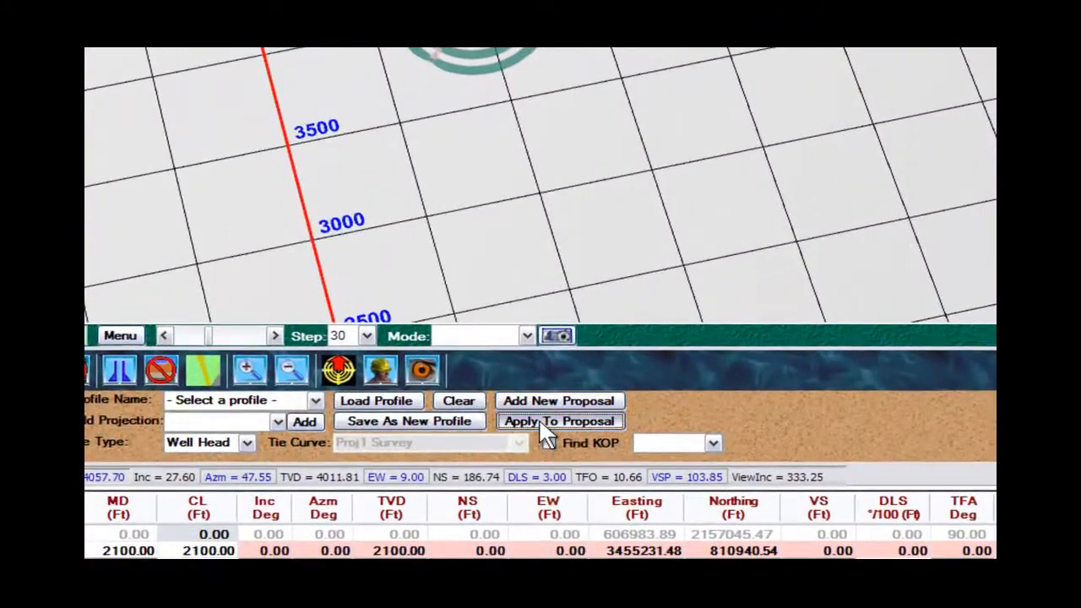
- Apply the revised well plan to the current proposal curve
left_click(564, 550)
left_click(541, 217)
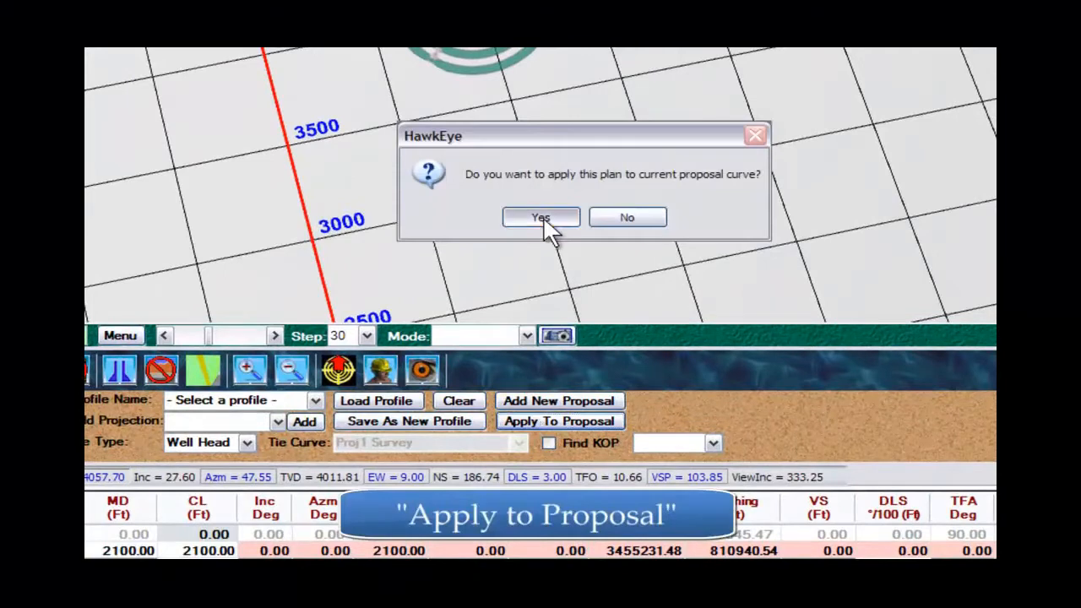